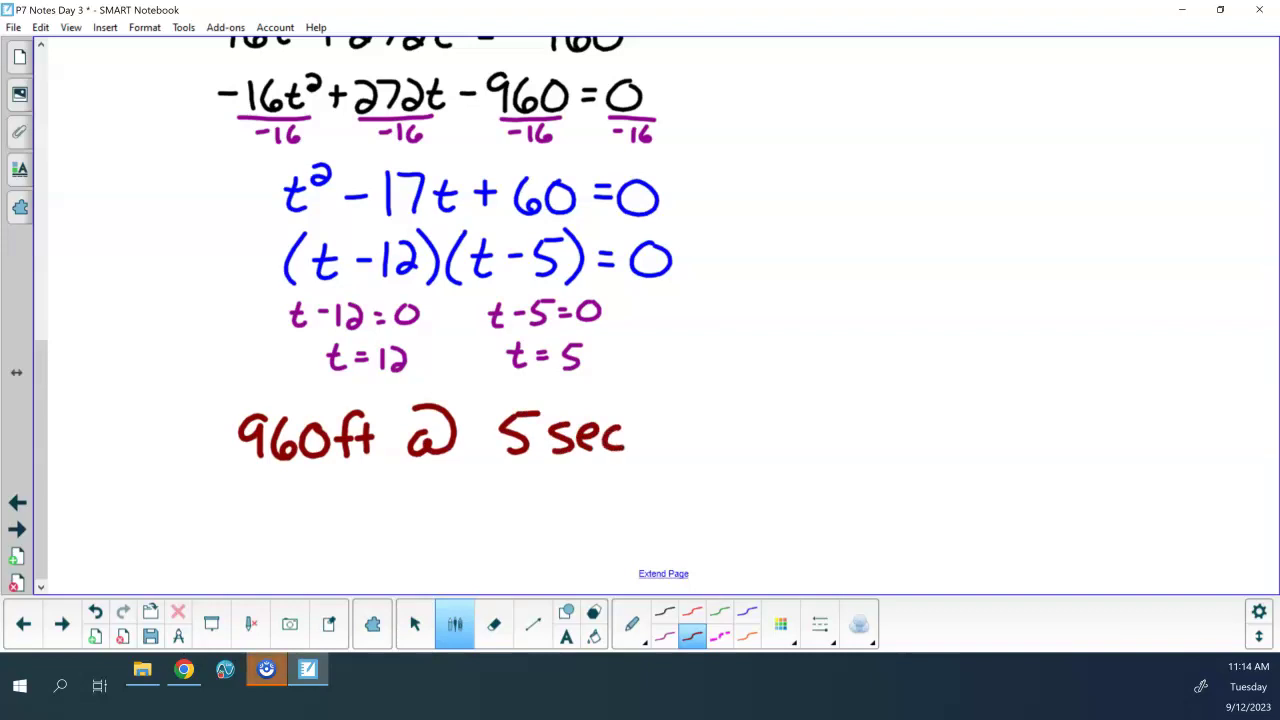
Finish the dark red handwritten answer with "AND 12 sec" and frame the whole answer with a dashed magenta box.
drag(706, 422, 708, 450)
drag(520, 484, 520, 520)
mouse_move(526, 488)
mouse_down()
mouse_move(553, 518)
mouse_move(572, 505)
mouse_move(571, 520)
mouse_move(604, 508)
mouse_move(632, 522)
mouse_up()
click(720, 636)
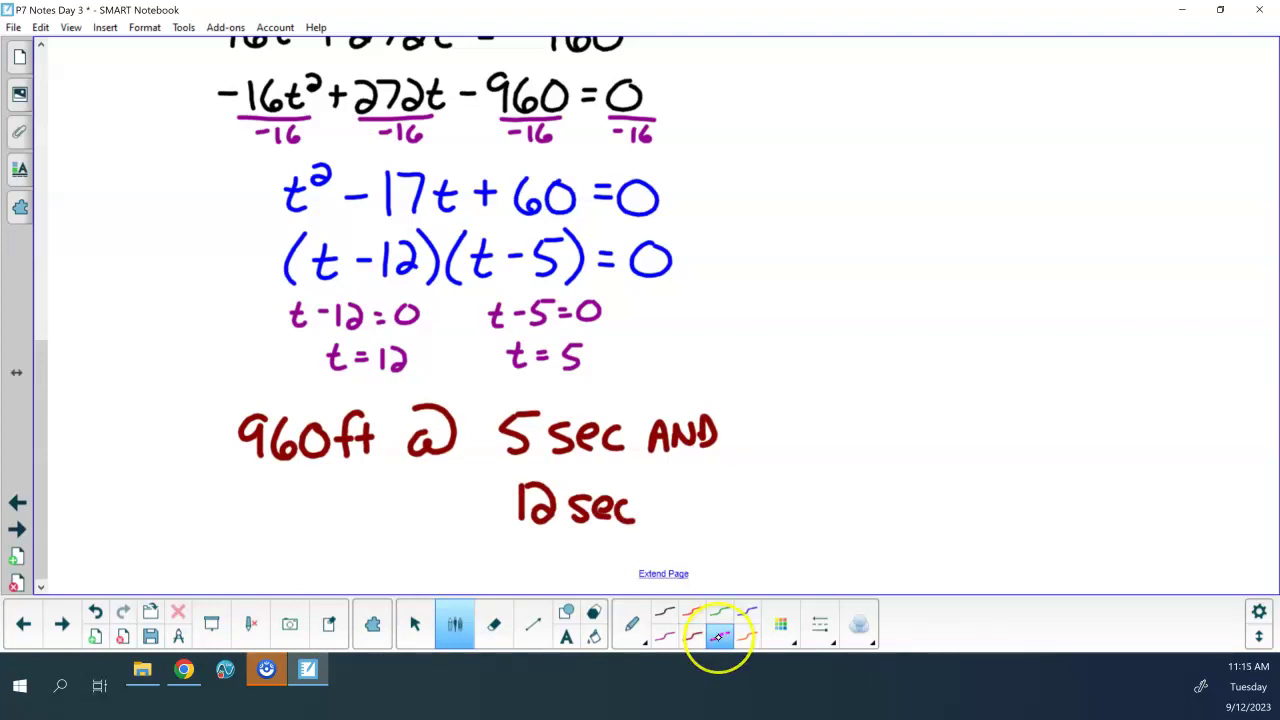
mouse_move(360, 392)
mouse_down()
mouse_move(282, 392)
mouse_move(211, 505)
mouse_move(290, 540)
mouse_move(570, 540)
mouse_move(760, 505)
mouse_move(730, 382)
mouse_move(328, 386)
mouse_up()
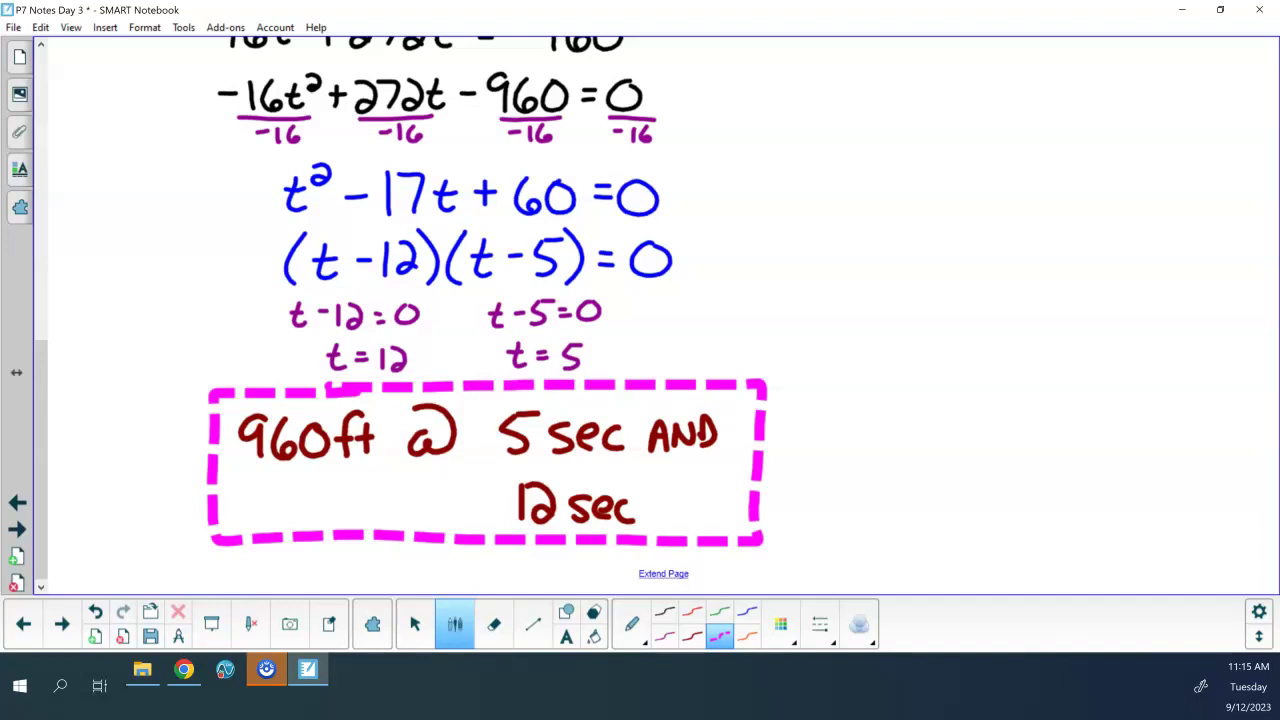
Switch to TI-Nspire CX CAS and graph f1(x) = -16x²+272x.
click(225, 669)
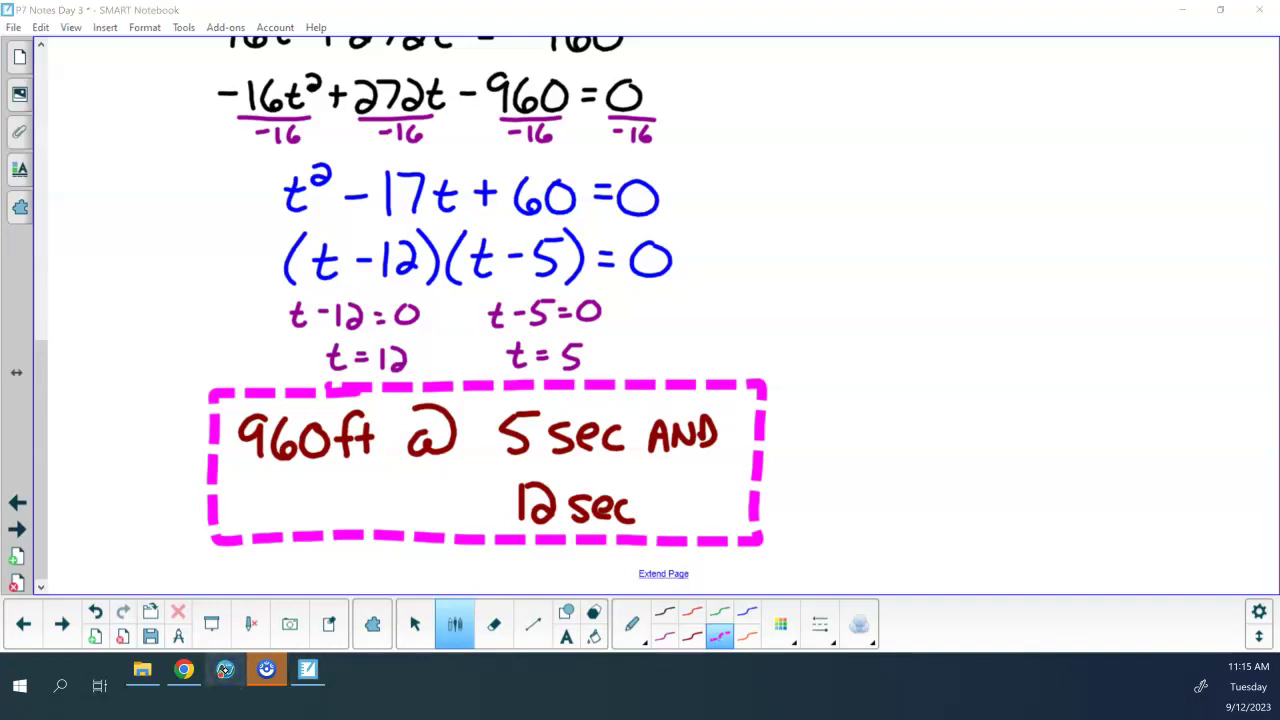
click(308, 669)
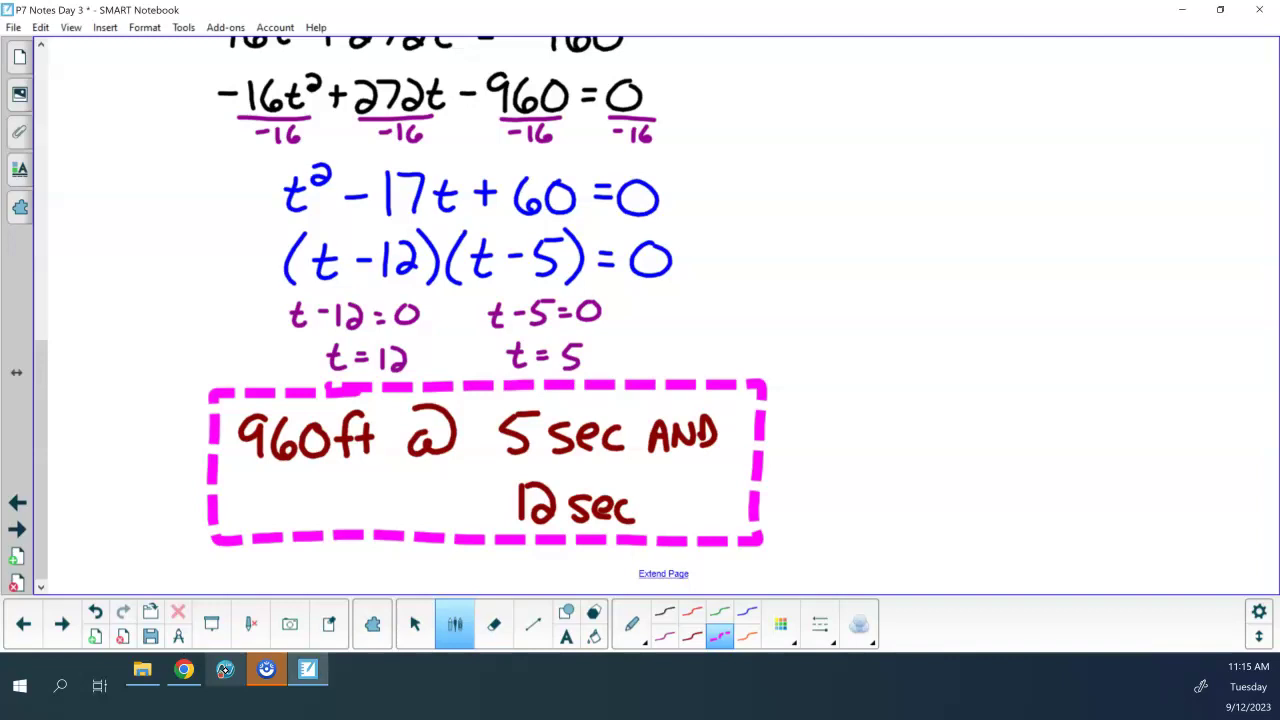
click(225, 669)
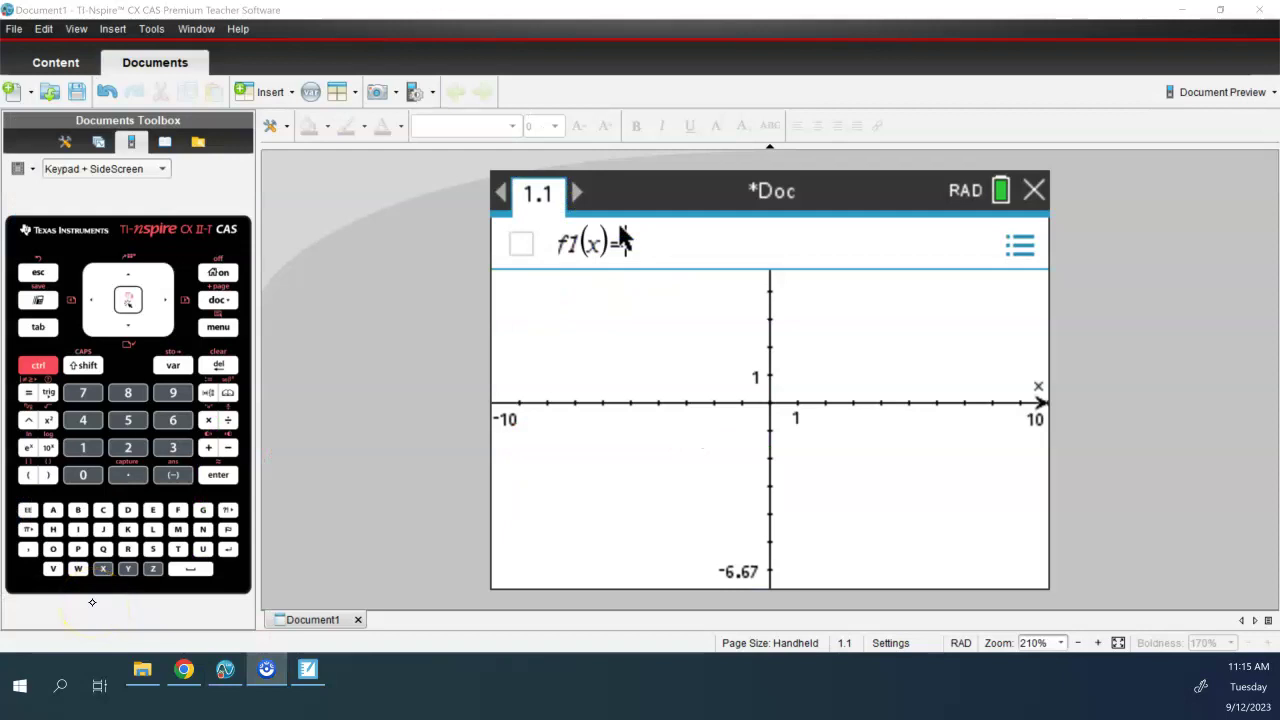
click(83, 447)
click(172, 420)
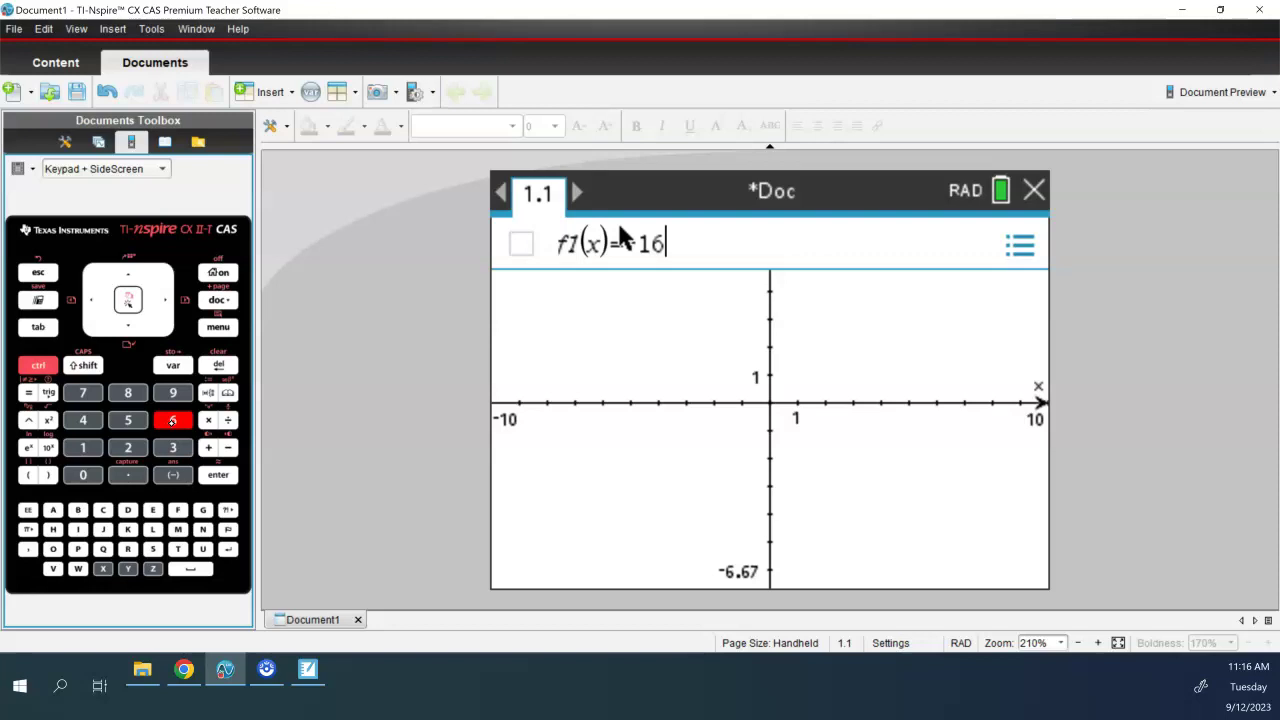
text(x)
text(^2)
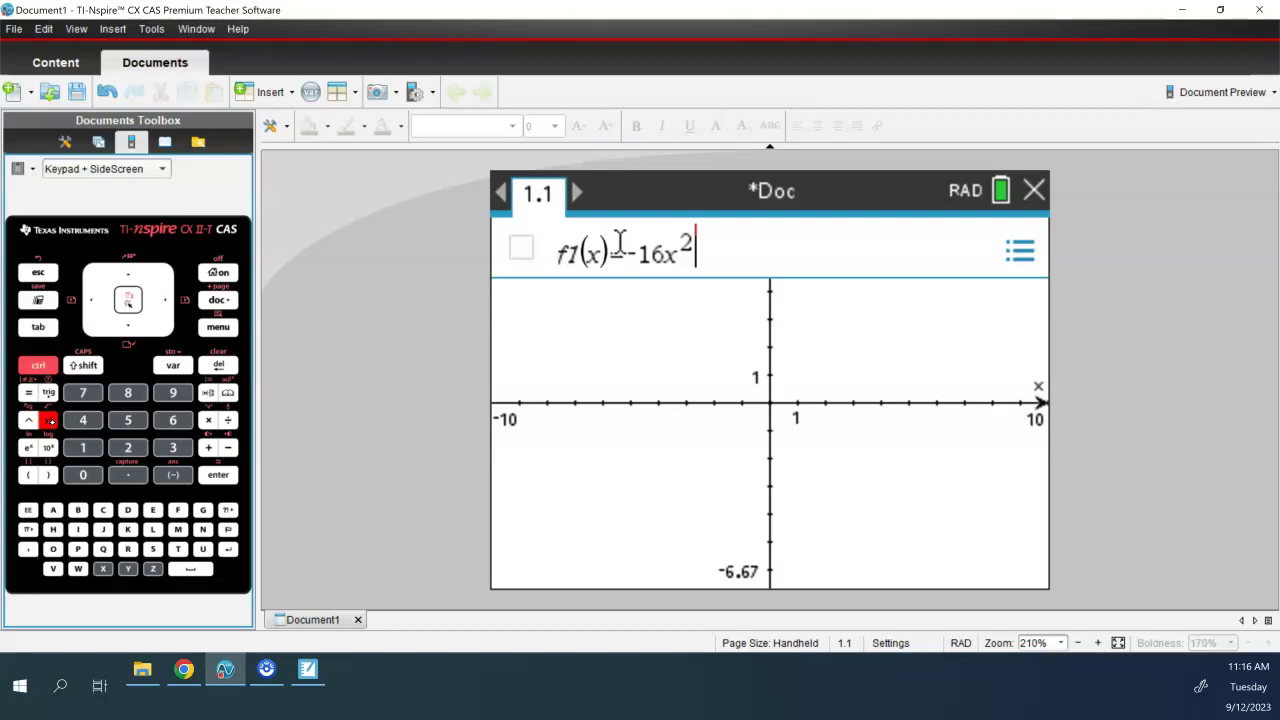
text(+27)
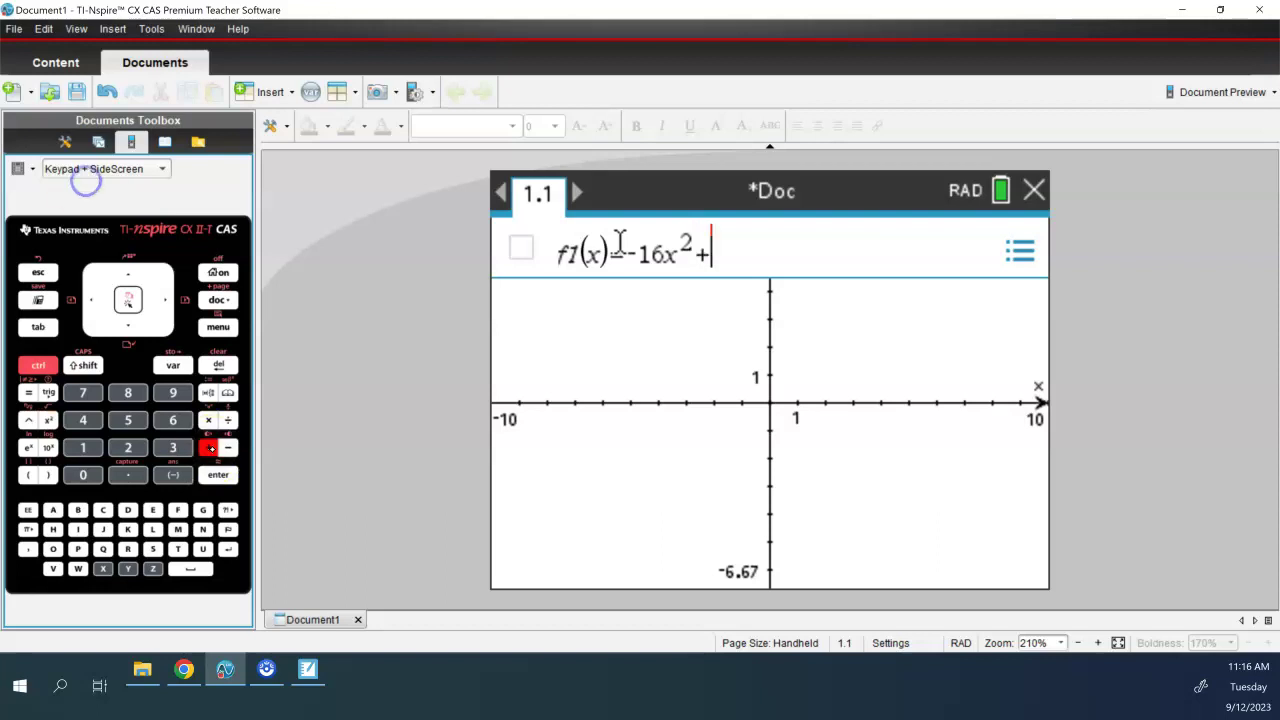
click(128, 447)
text(x)
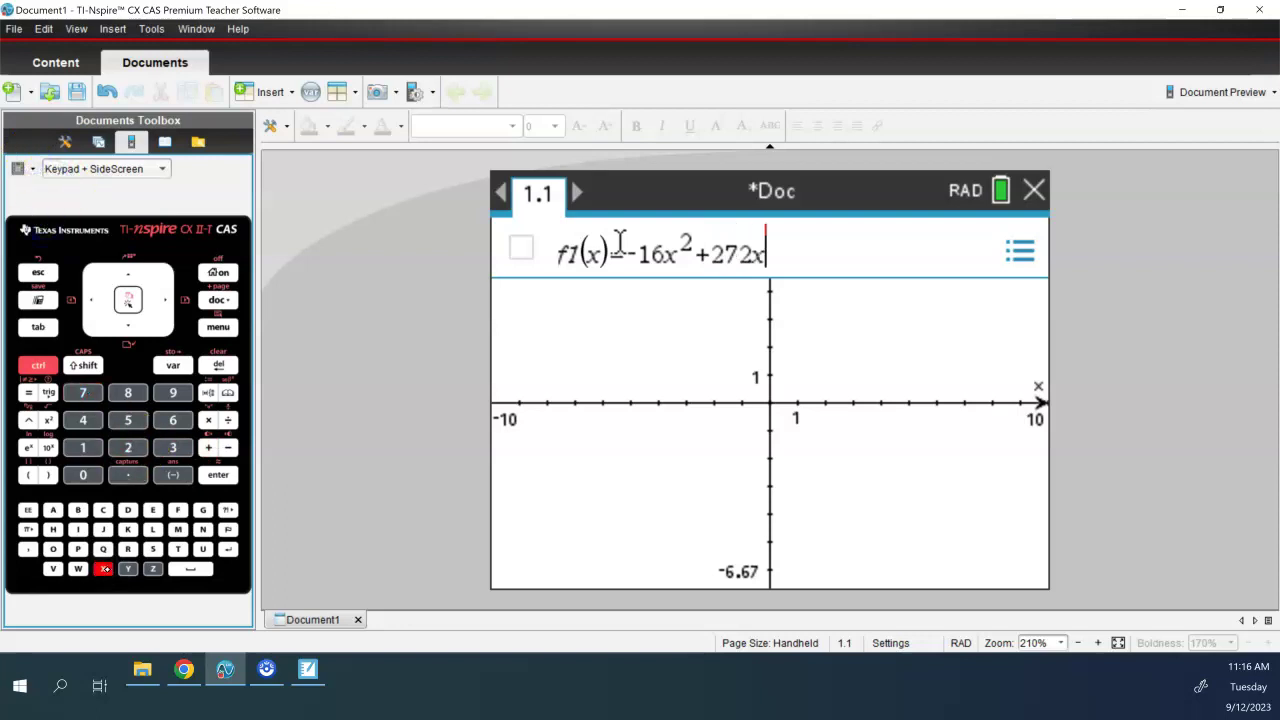
key(Return)
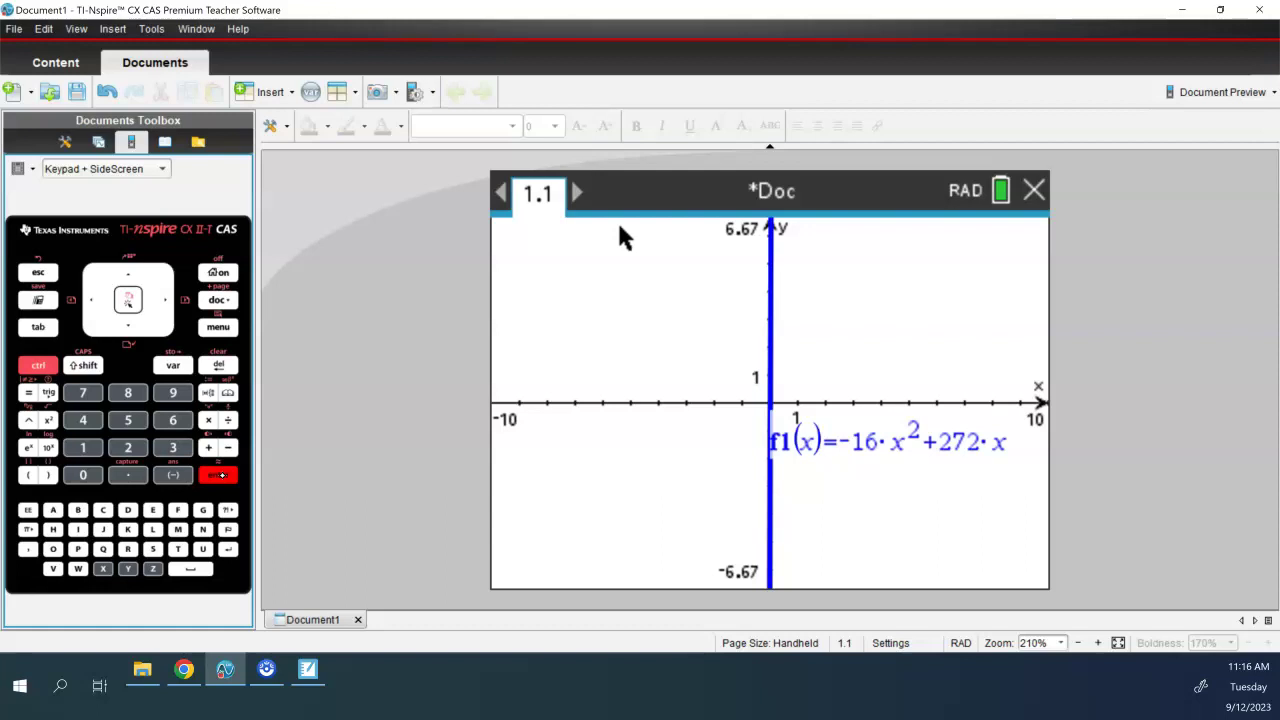
In the graph's window settings, set XMin to -3, XMax to 20 and XScale to 1.
key(ctrl+m)
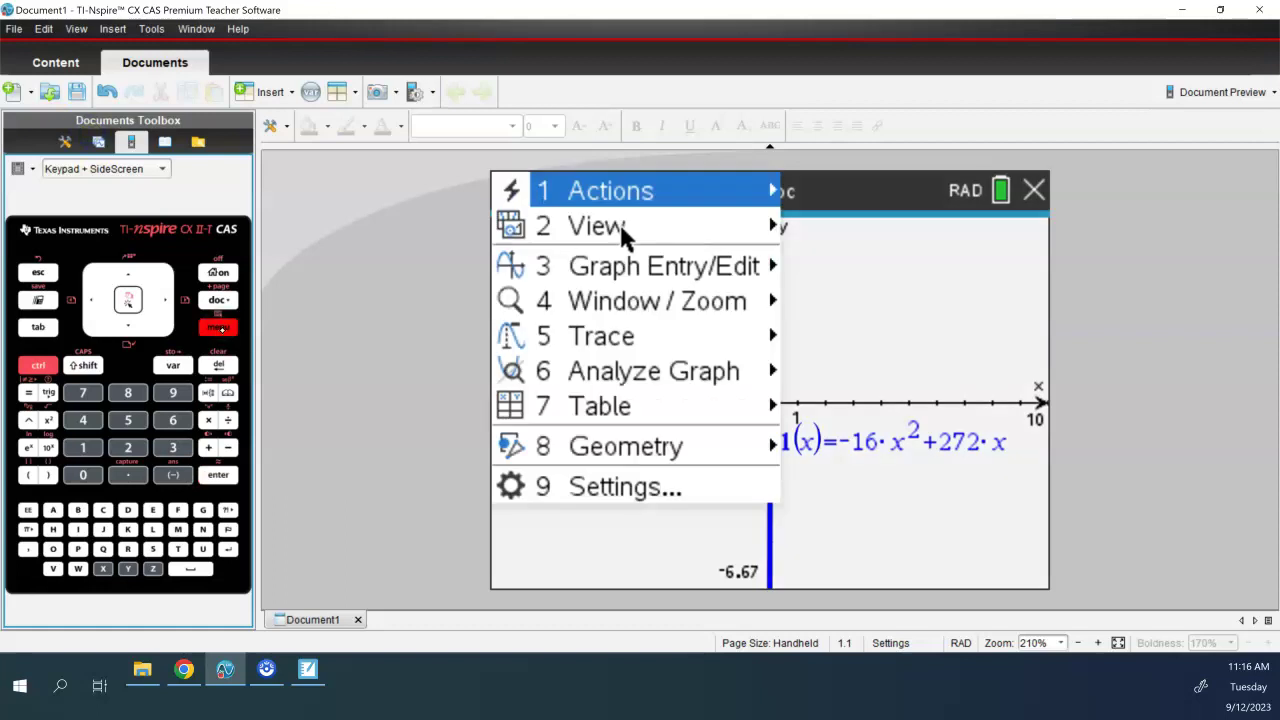
click(680, 307)
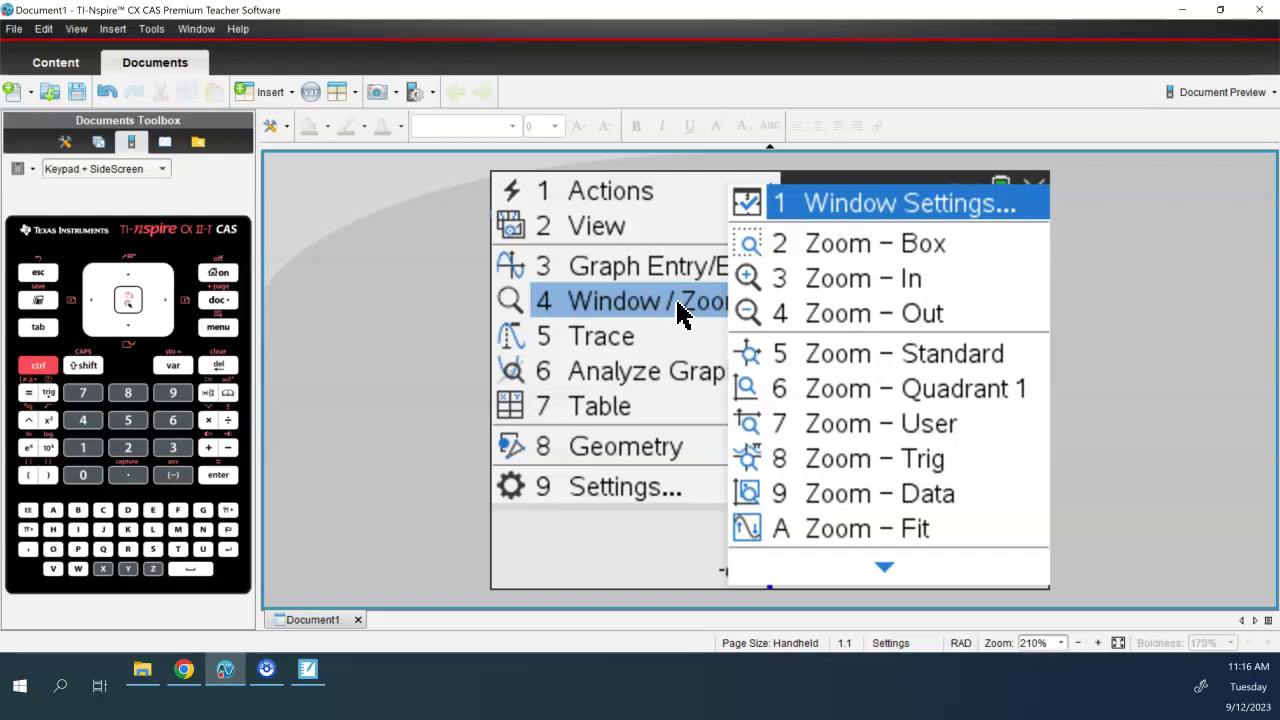
click(862, 205)
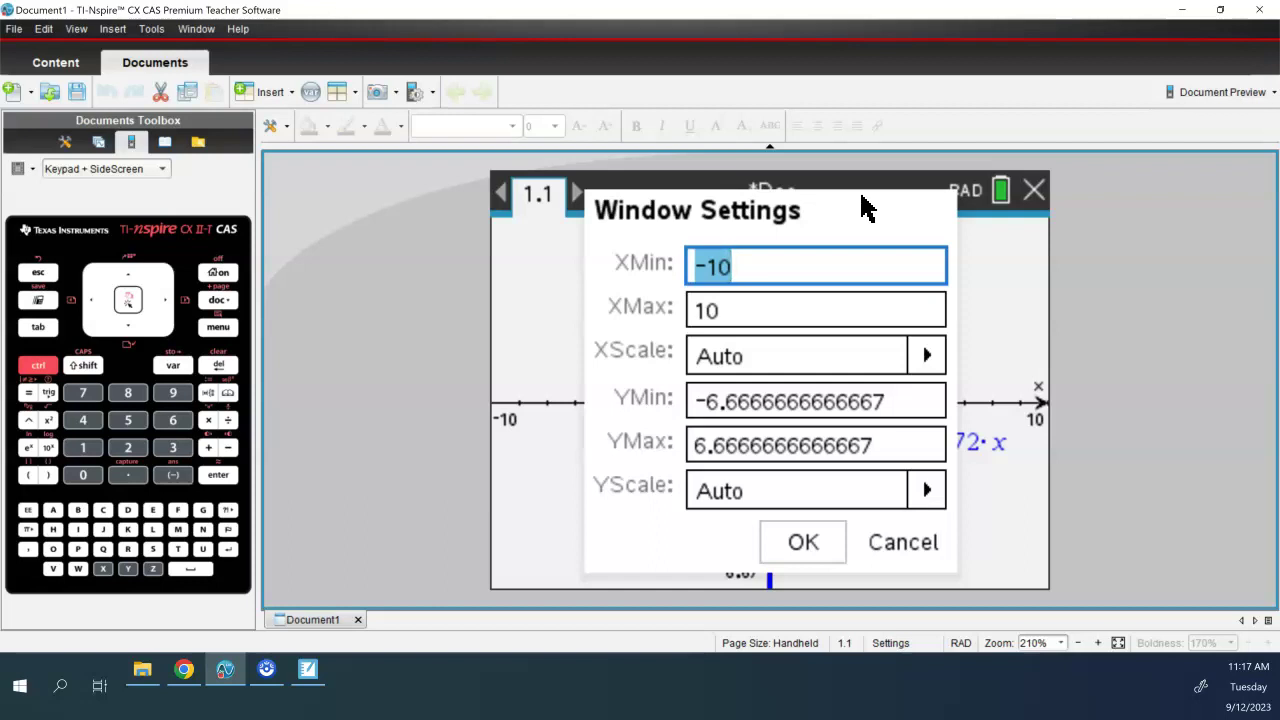
text(-3)
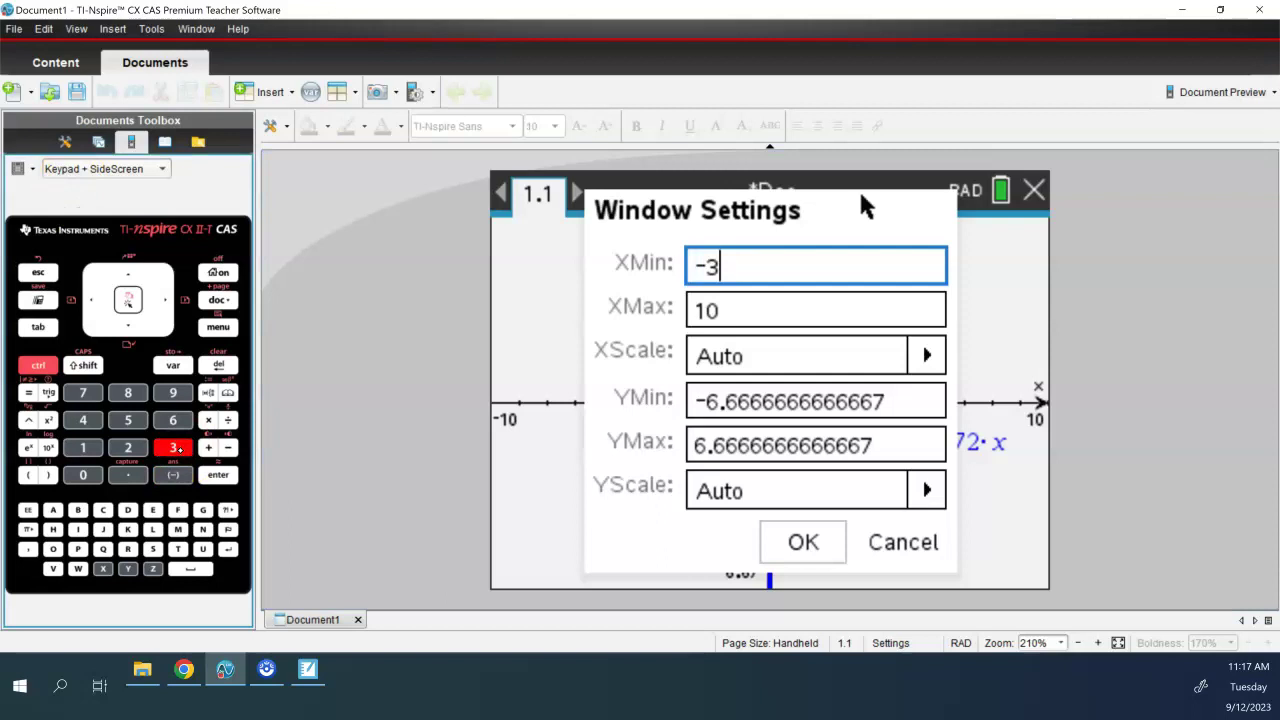
click(723, 318)
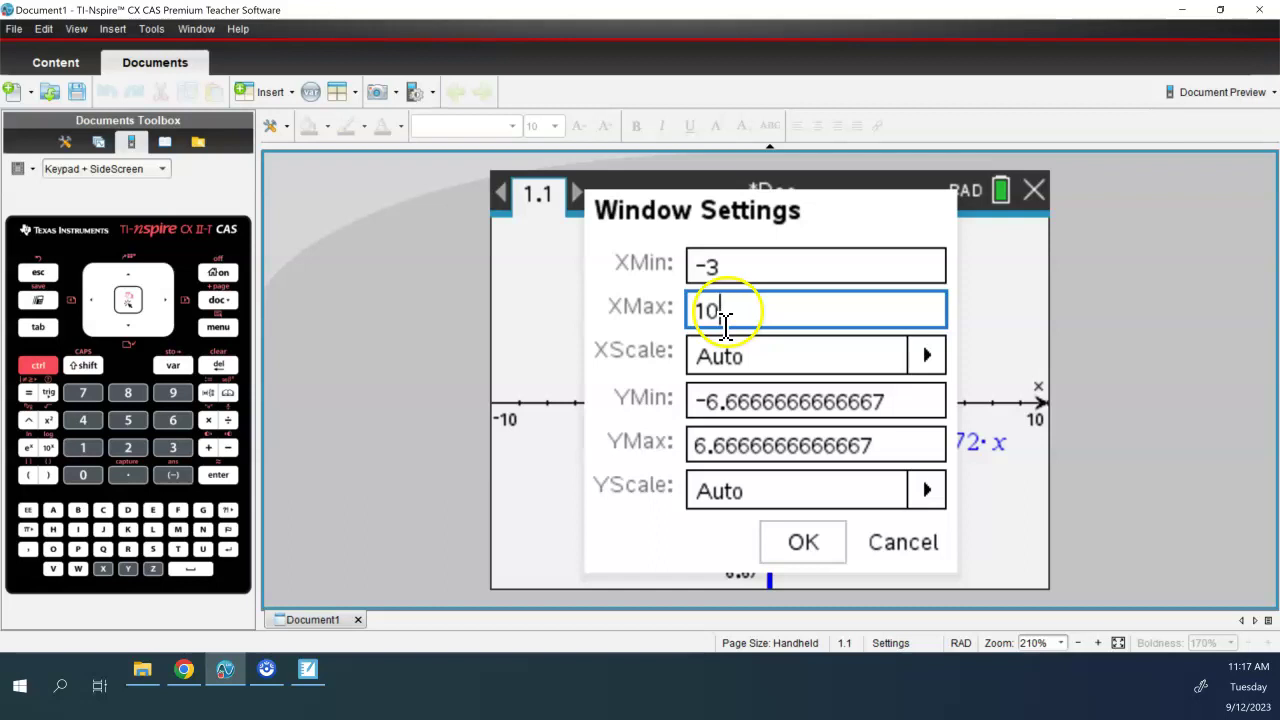
key(ctrl+BackSpace)
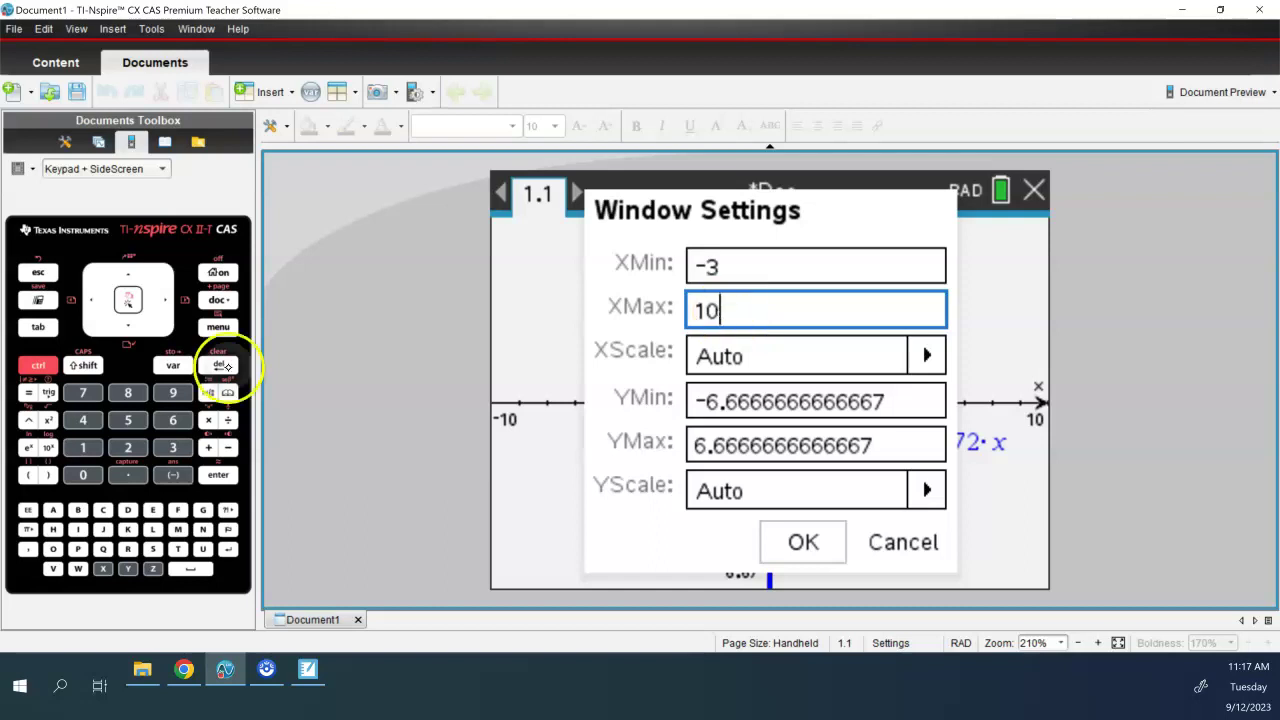
text(20)
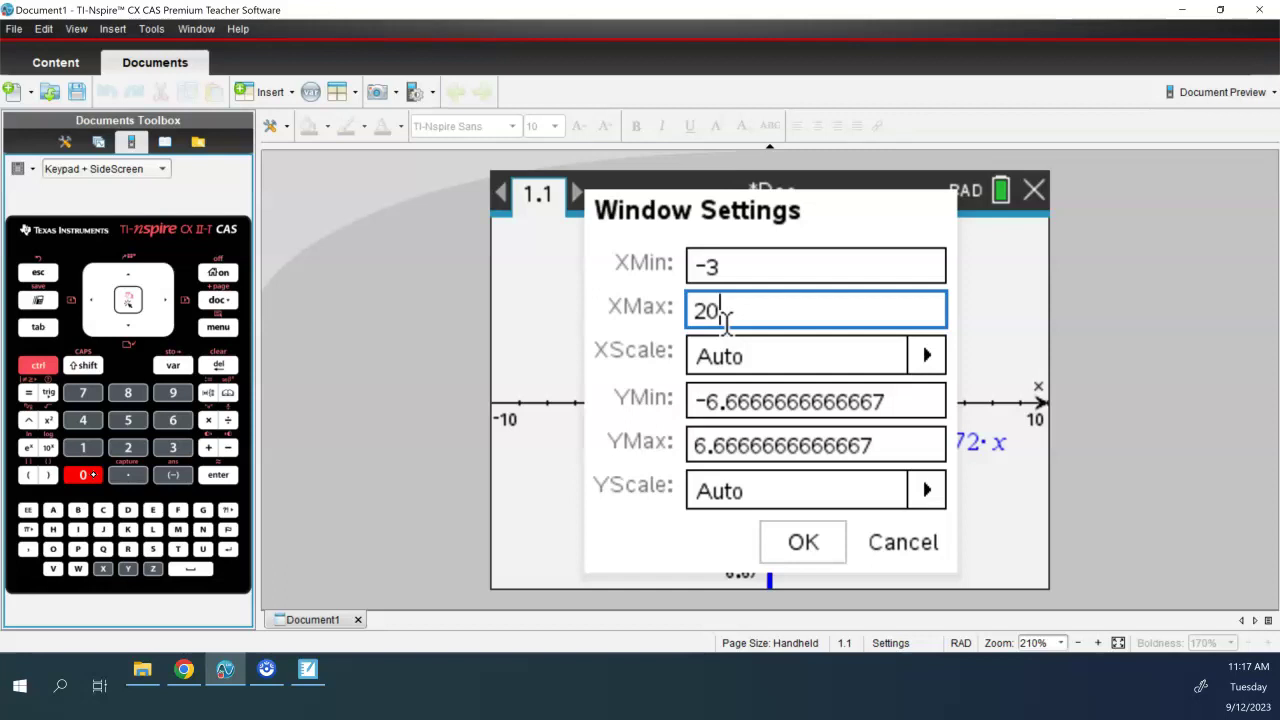
click(754, 366)
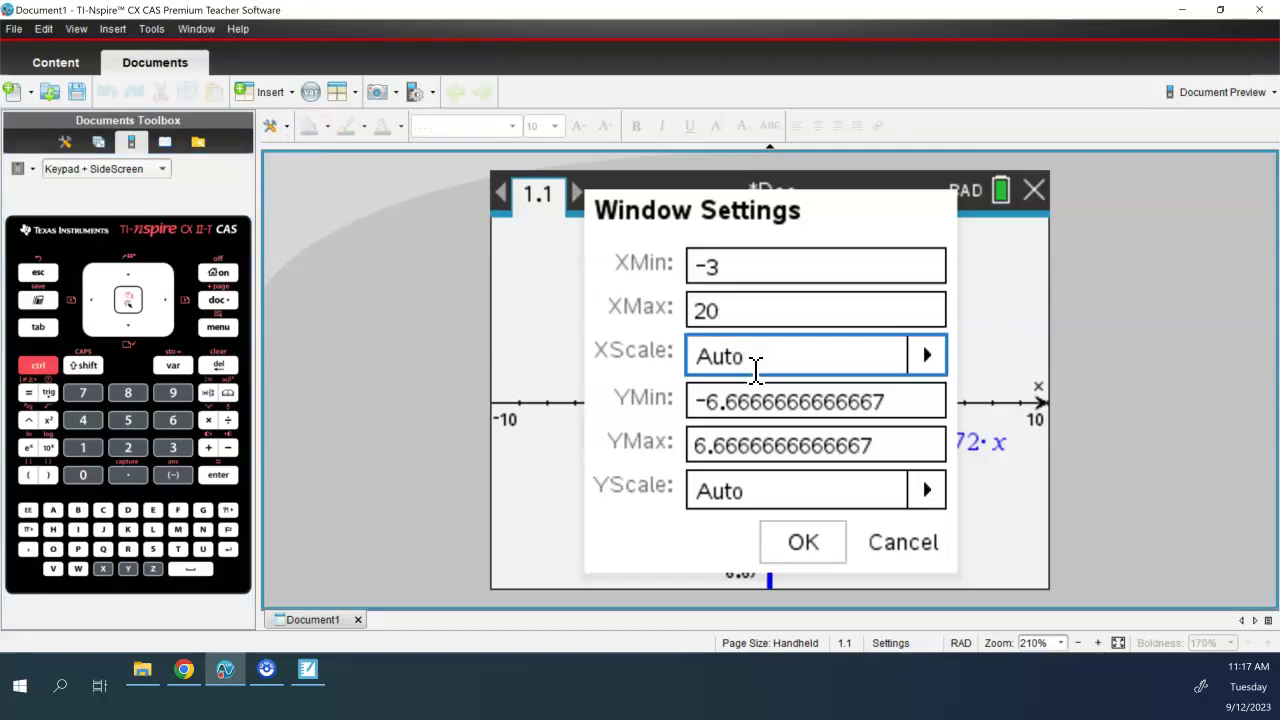
double_click(755, 370)
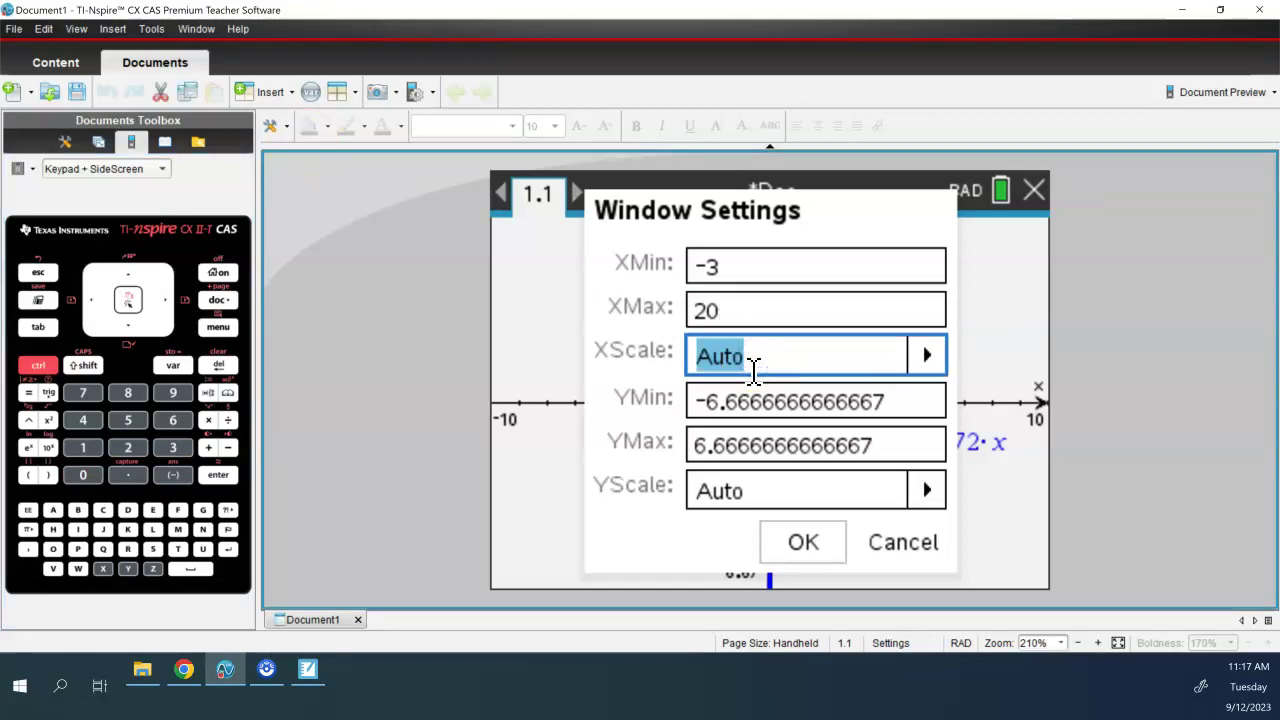
text(1)
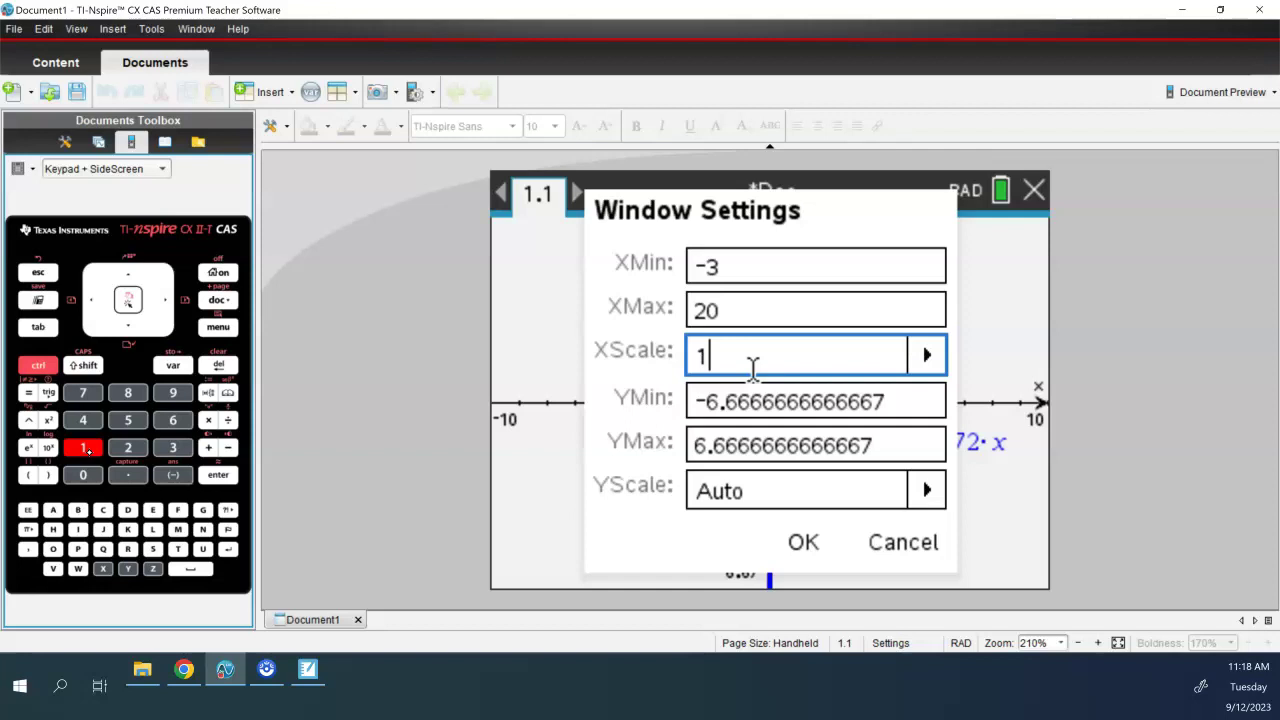
Set YMin to -100, YMax to 1500 and YScale to 100, and apply the window settings.
click(895, 403)
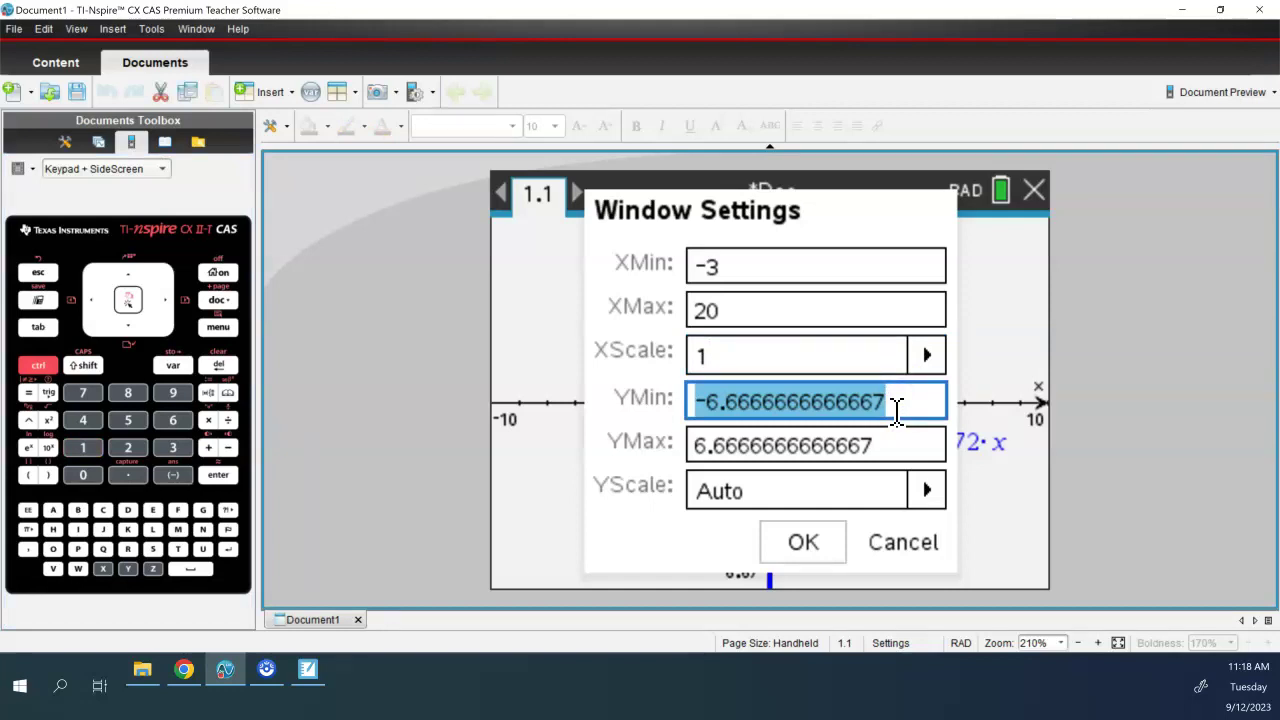
text(-100)
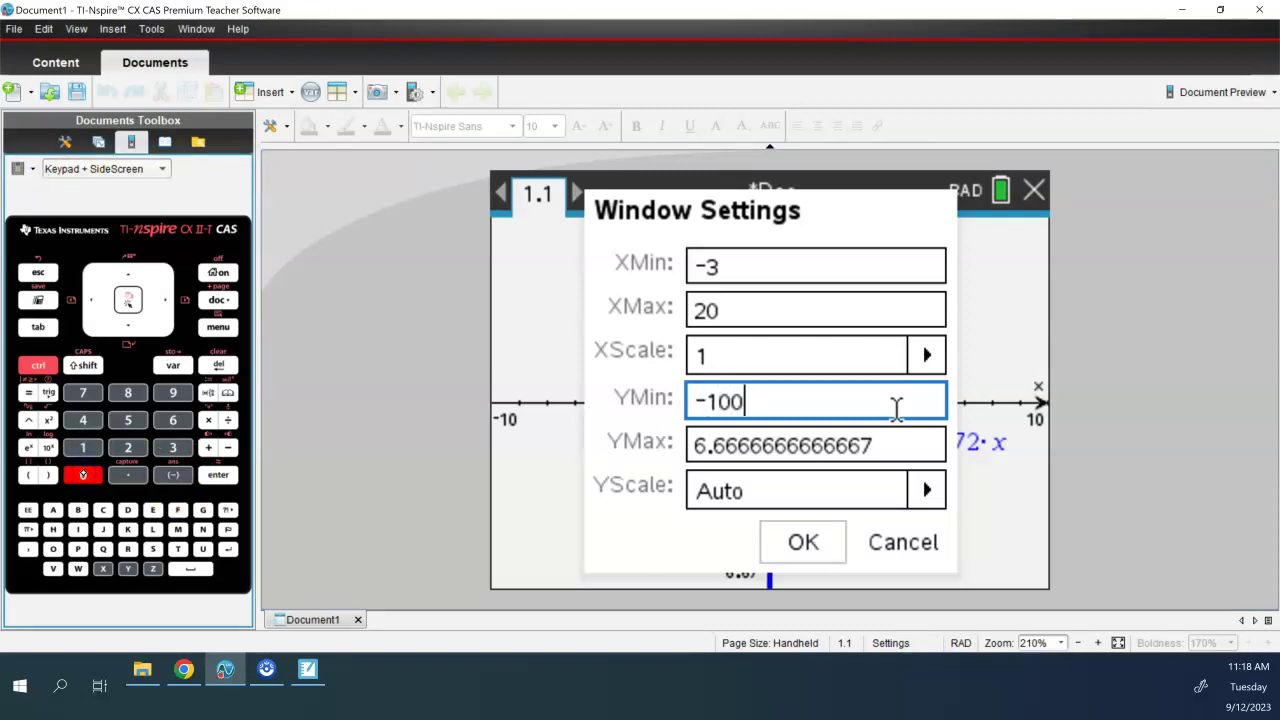
click(888, 447)
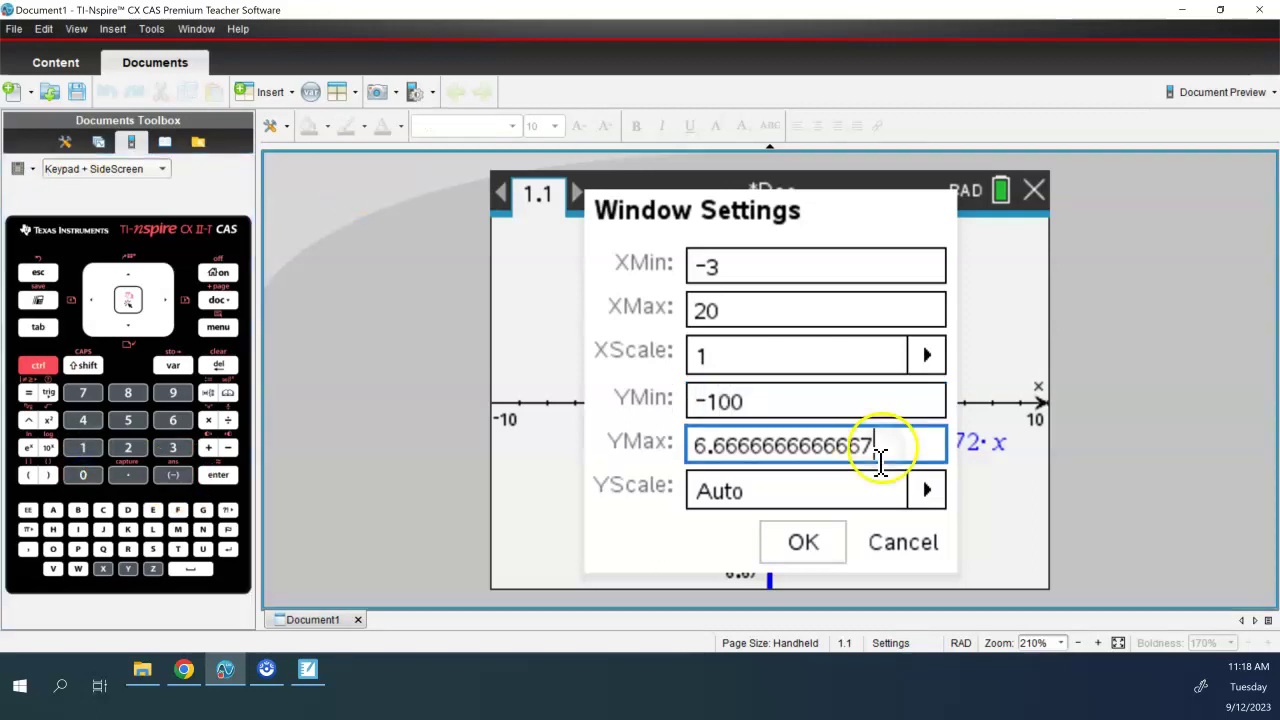
double_click(833, 450)
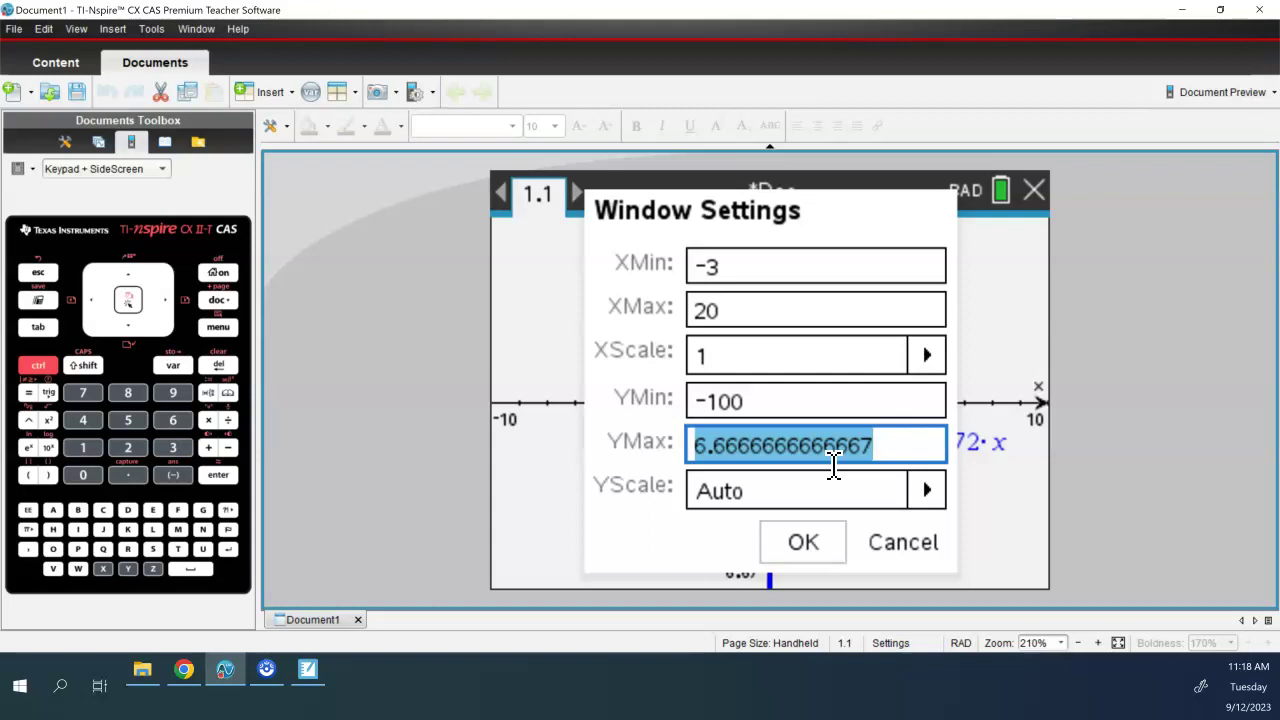
text(1500)
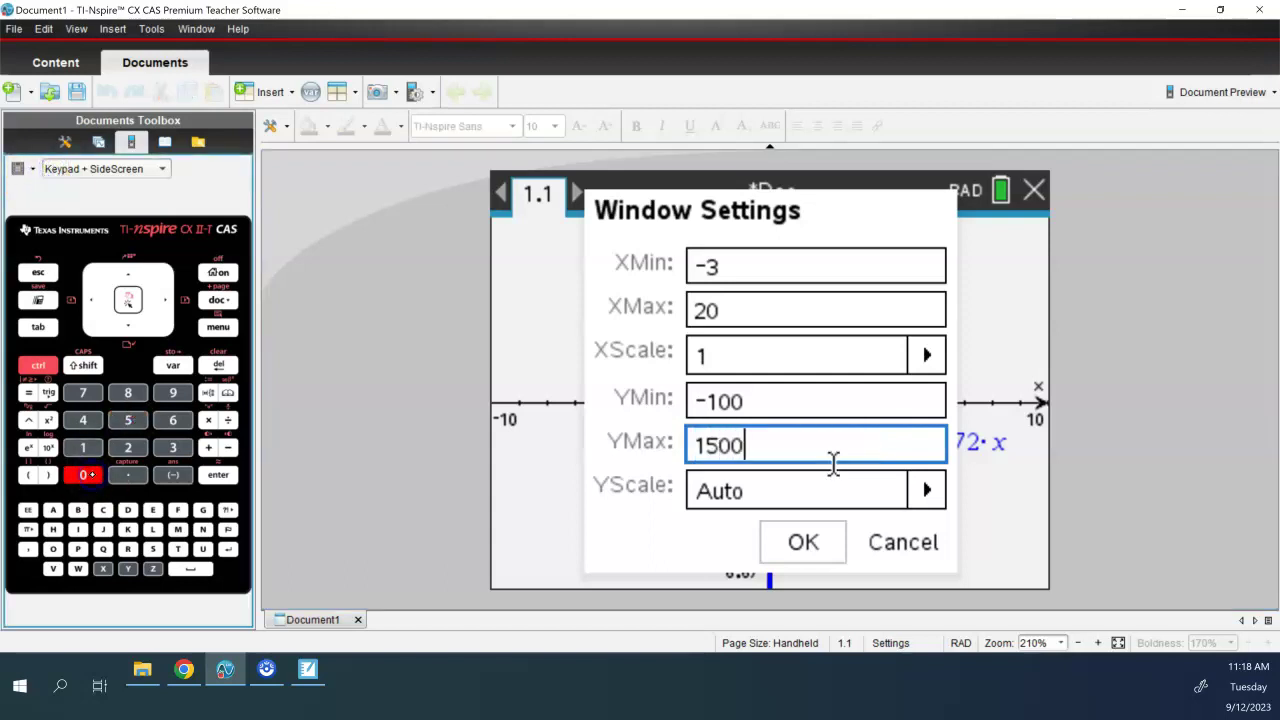
click(737, 491)
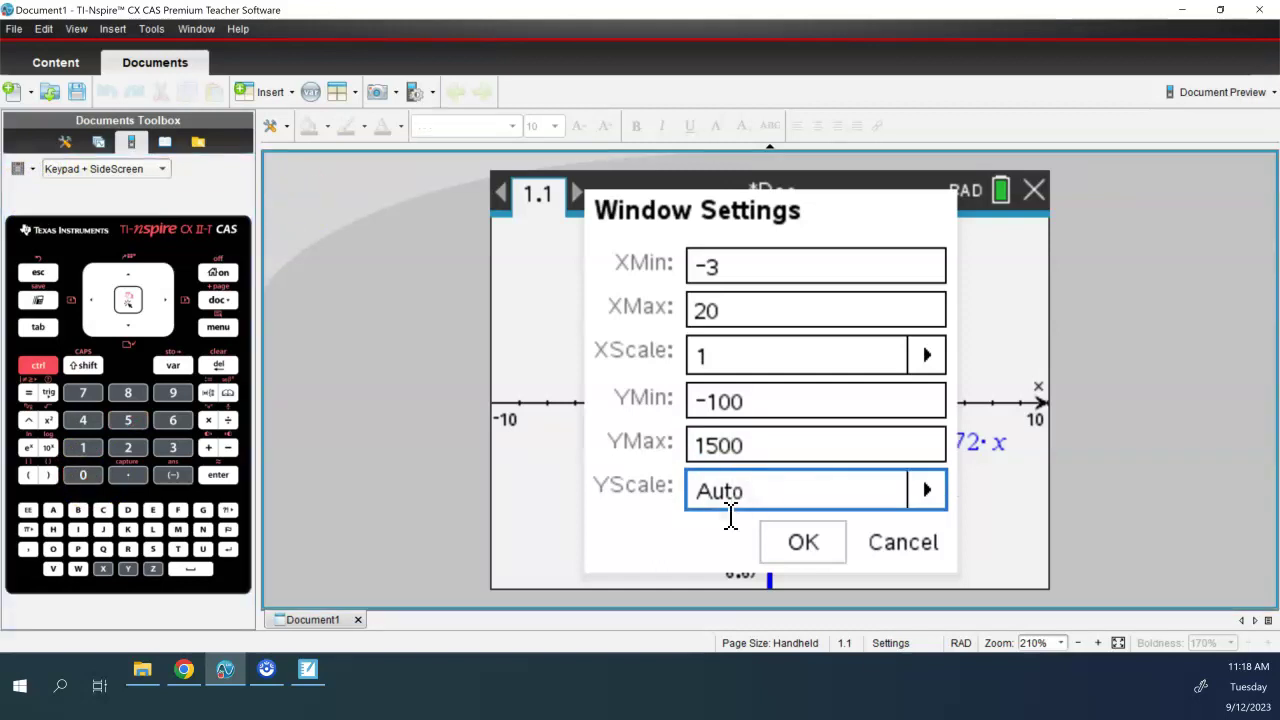
double_click(740, 503)
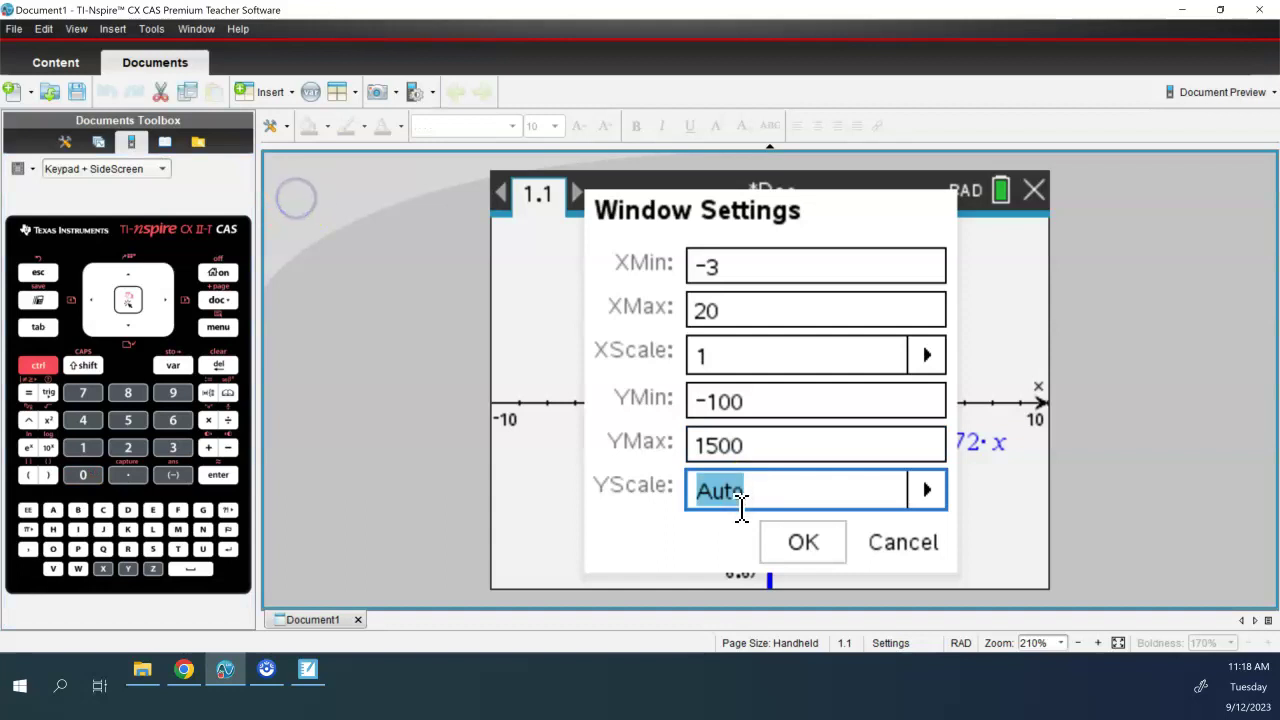
text(100)
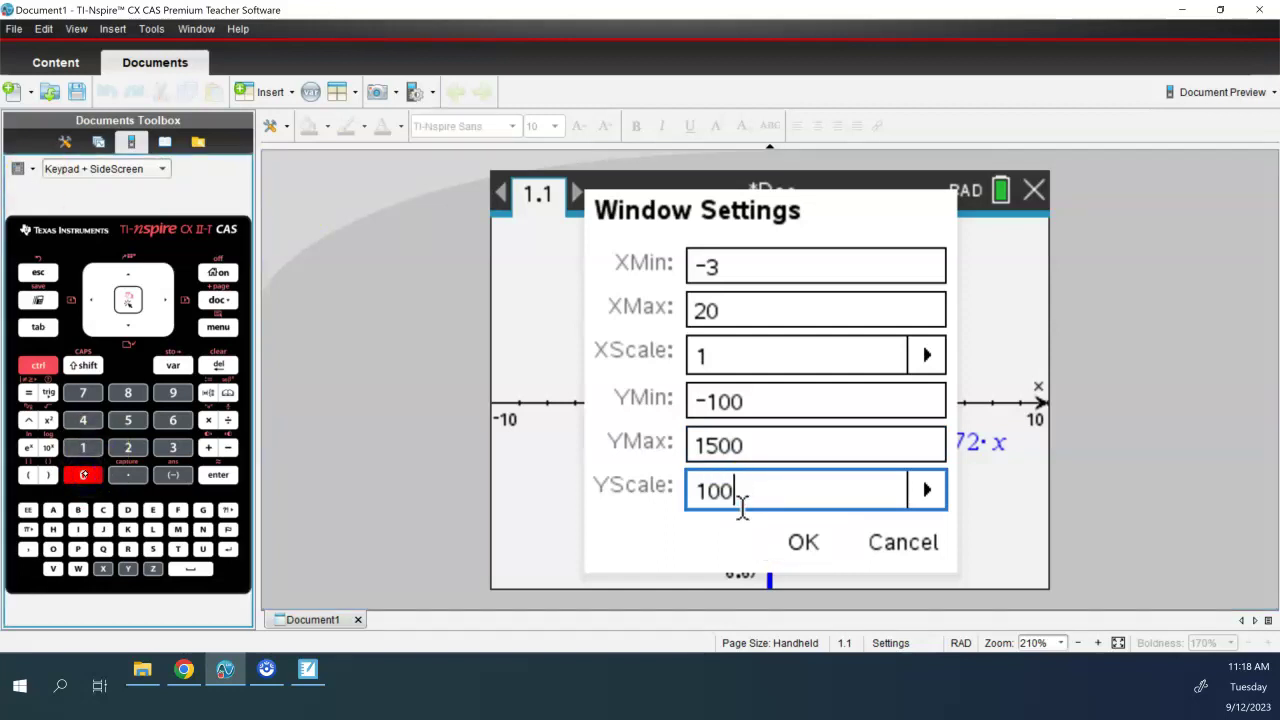
key(Return)
click(804, 540)
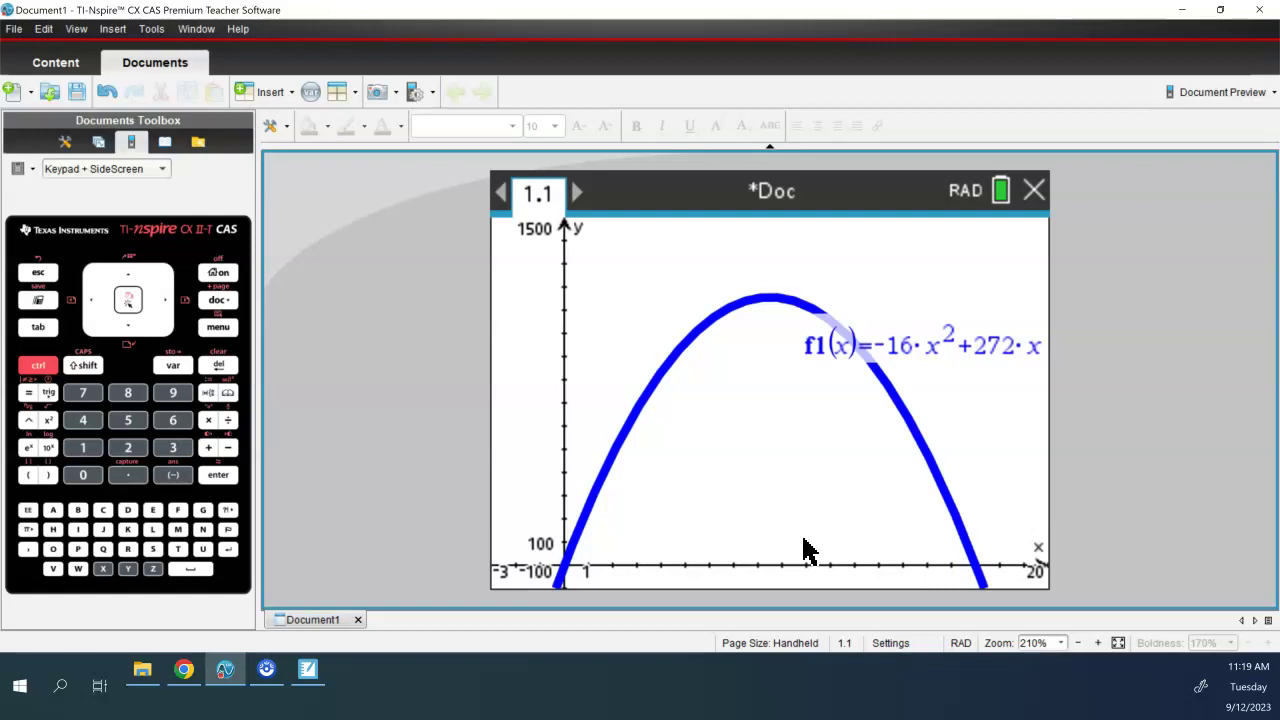
Graph the horizontal line f2(x) = 960 together with the parabola.
key(Tab)
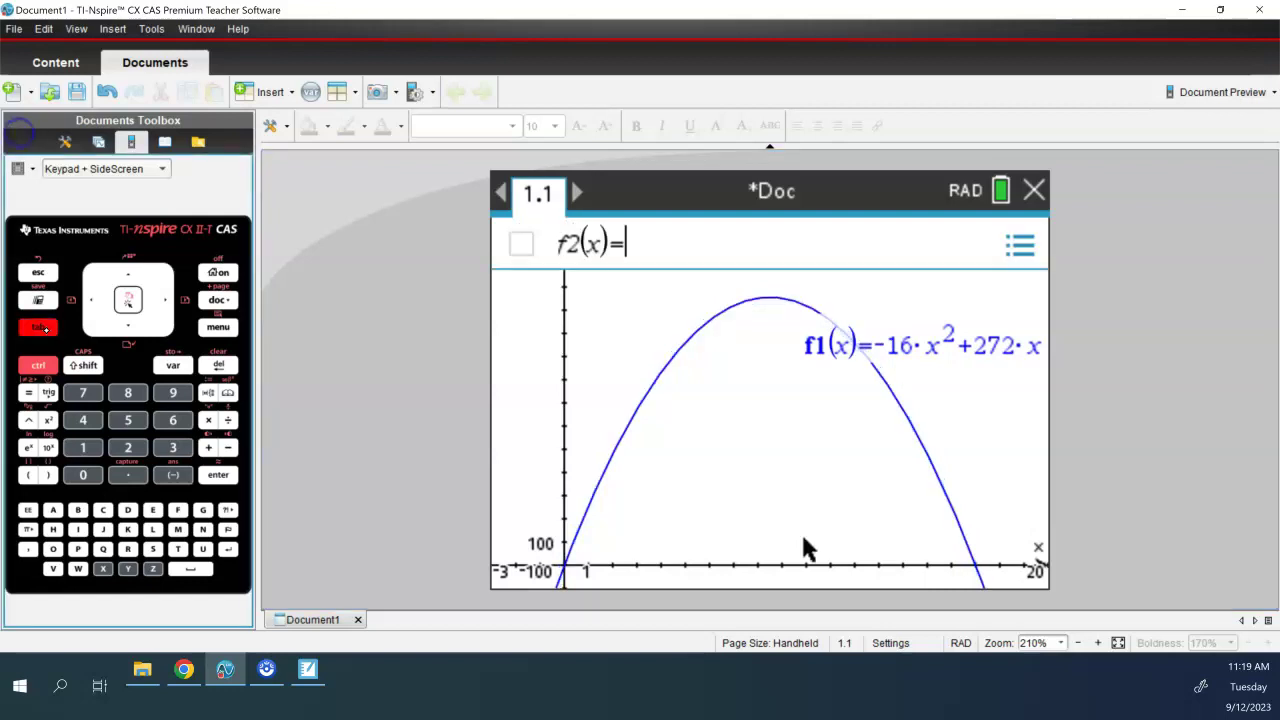
key(Escape)
key(Tab)
text(960)
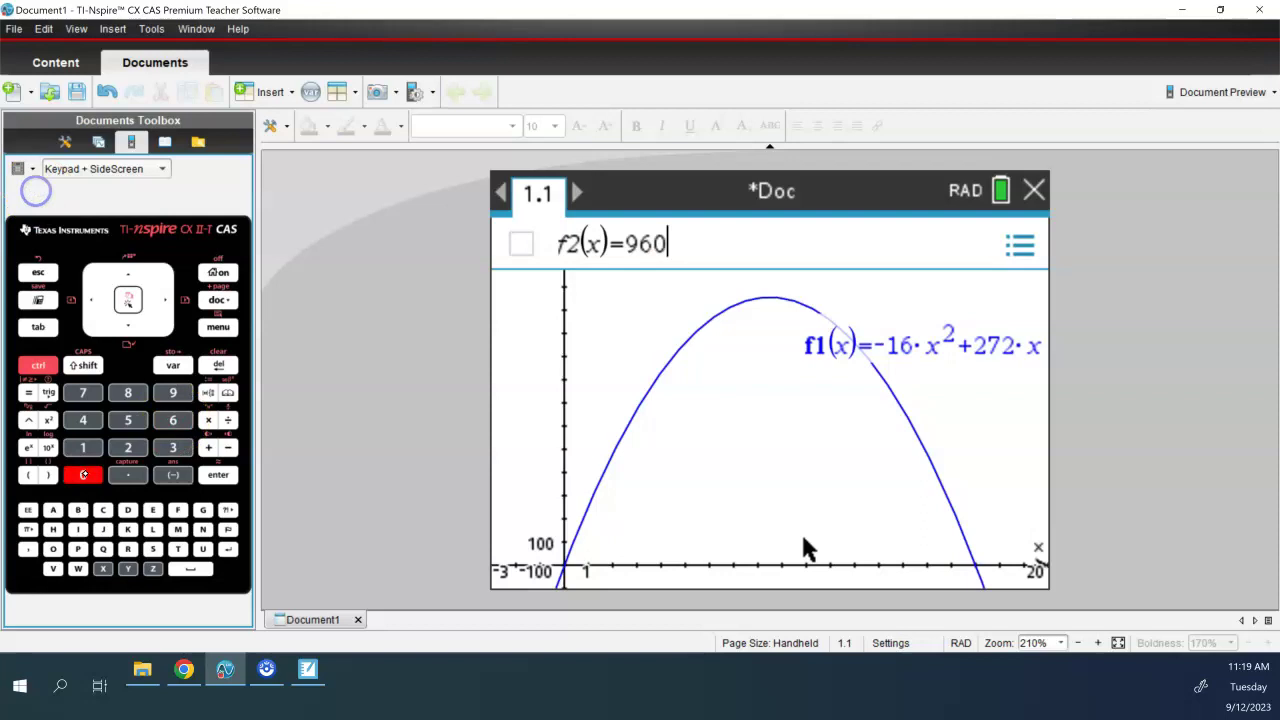
key(Return)
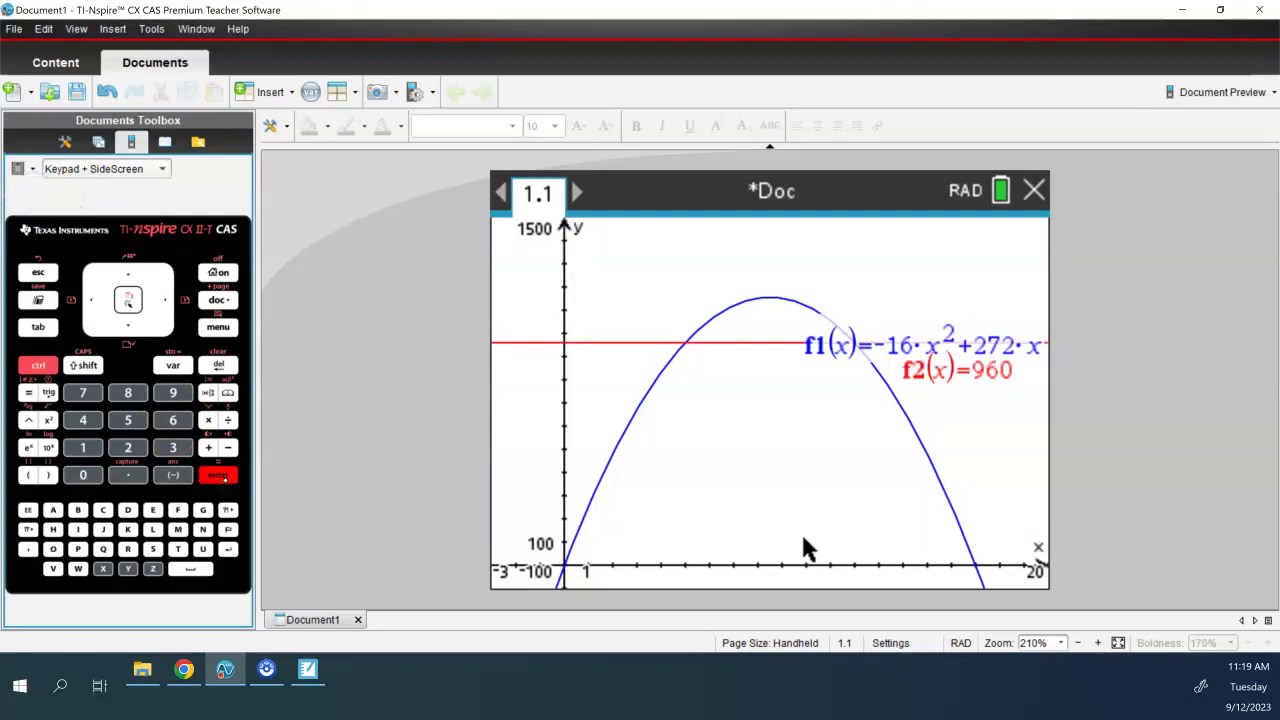
mouse_move(835, 342)
mouse_down()
mouse_move(823, 254)
mouse_move(835, 341)
mouse_up()
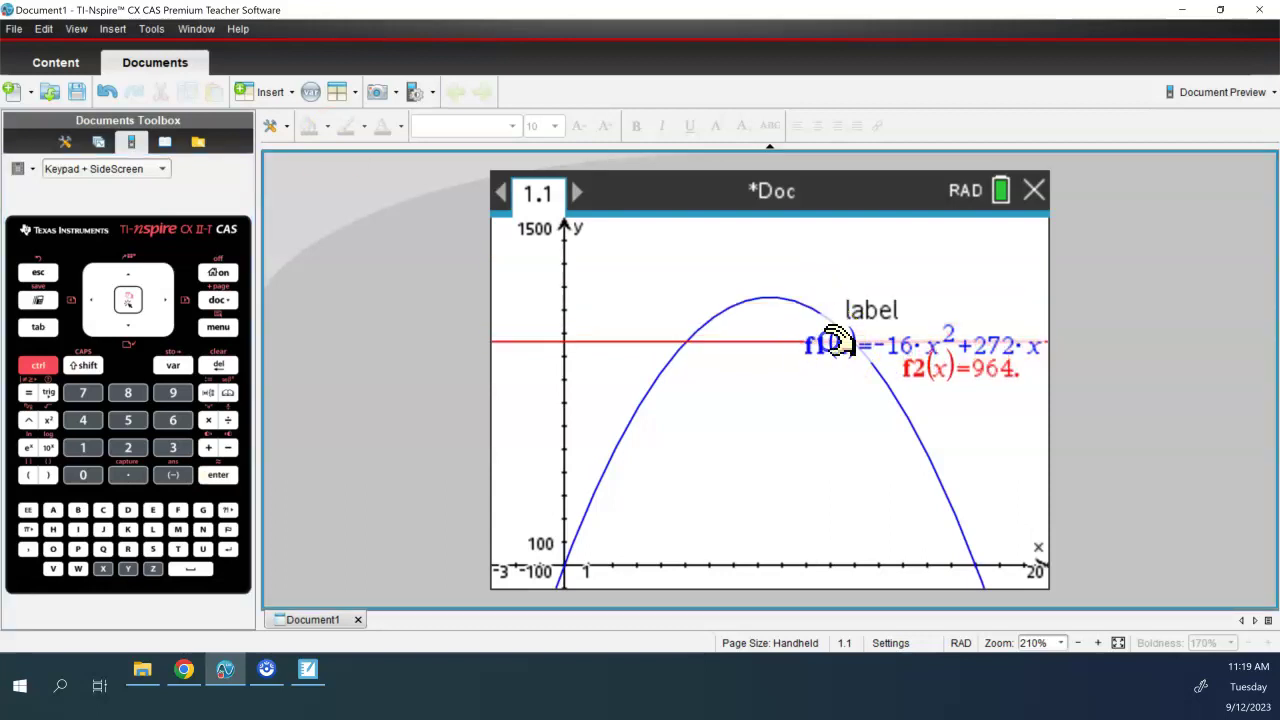
click(22, 148)
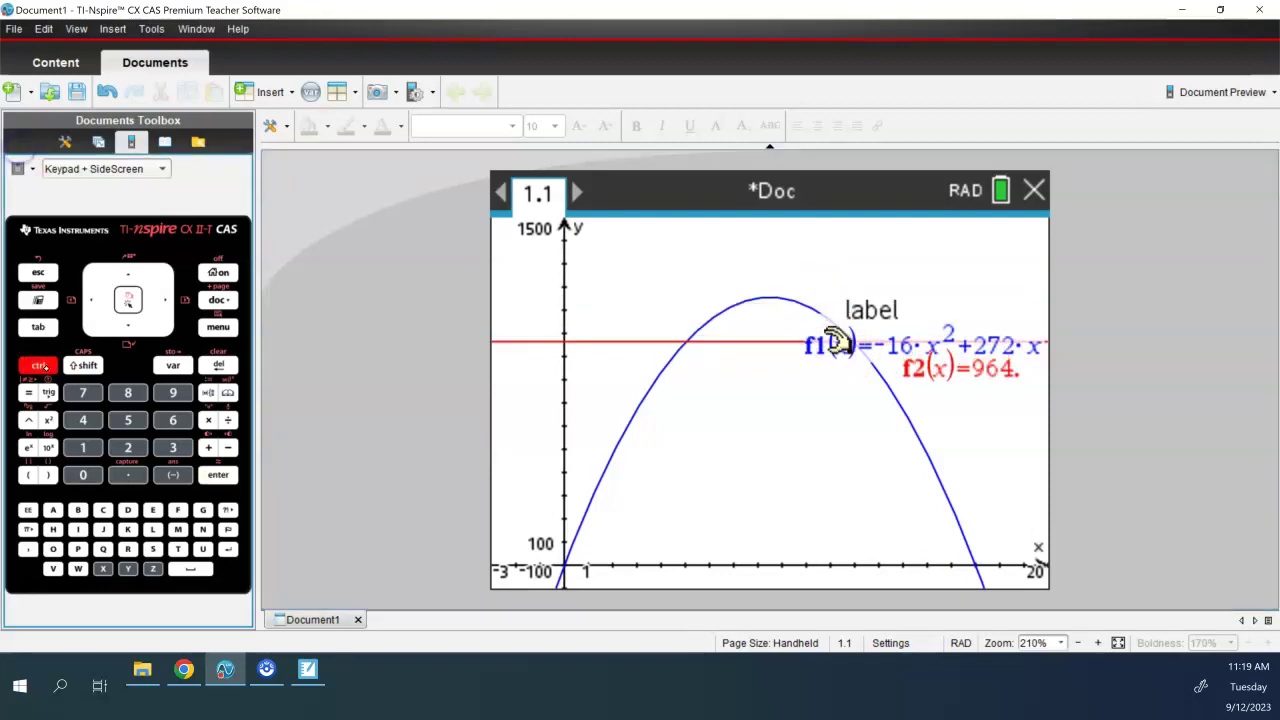
click(154, 569)
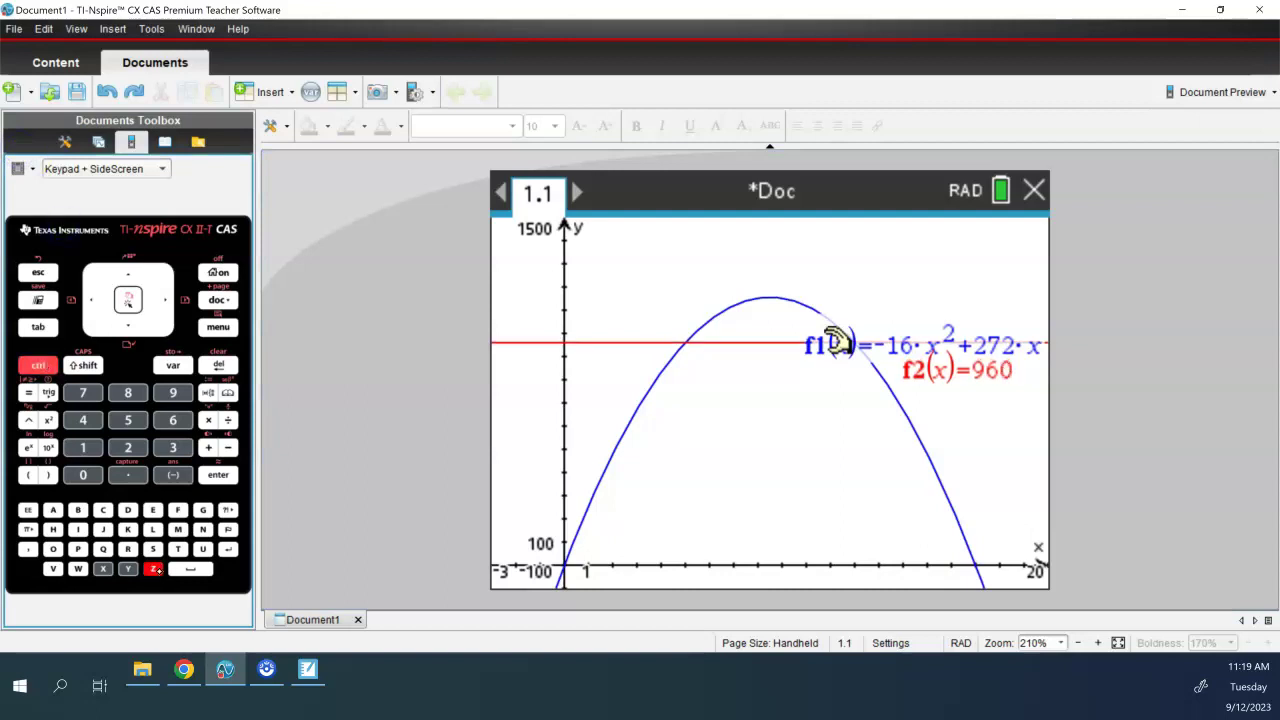
Move both function labels above the parabola and mark the intersection of f1 and f2 on the parabola's falling side.
drag(1008, 366, 960, 277)
drag(986, 366, 956, 243)
key(ctrl+m)
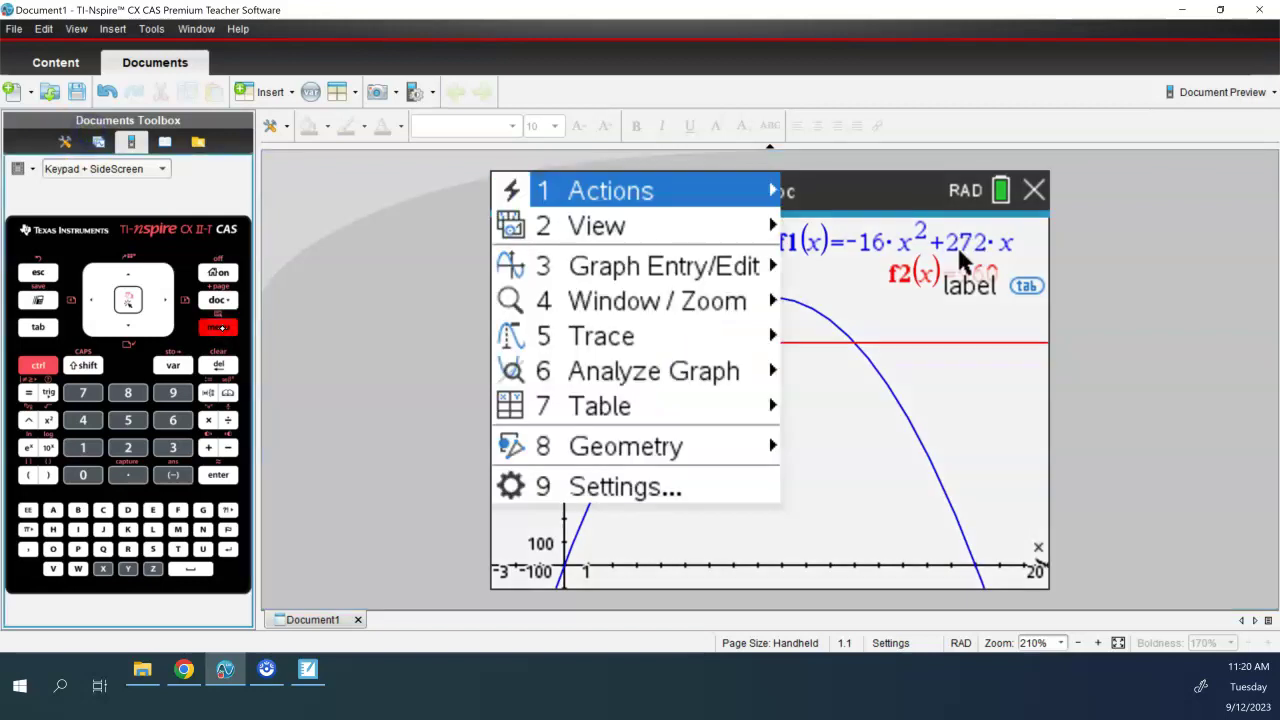
click(662, 380)
key(Return)
key(Return)
click(378, 170)
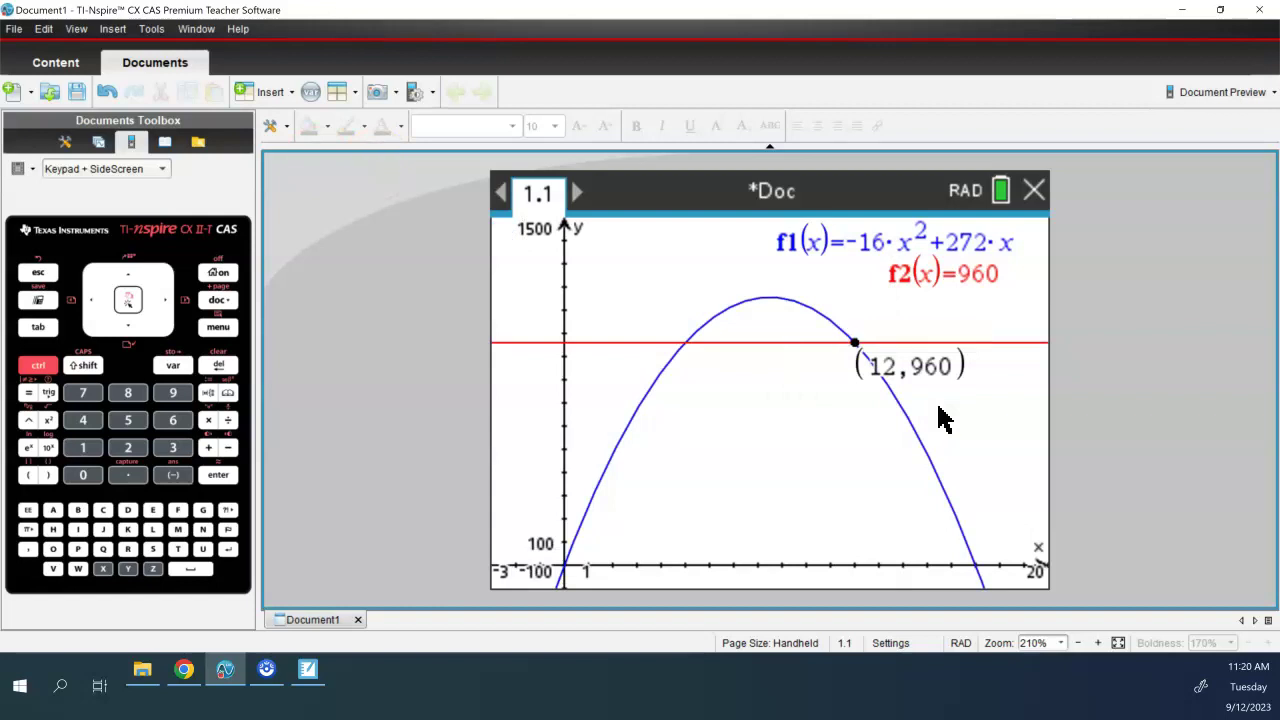
Mark the intersection of f1 and f2 on the parabola's rising side and place its coordinate label above the line, outside the curve.
key(ctrl+m)
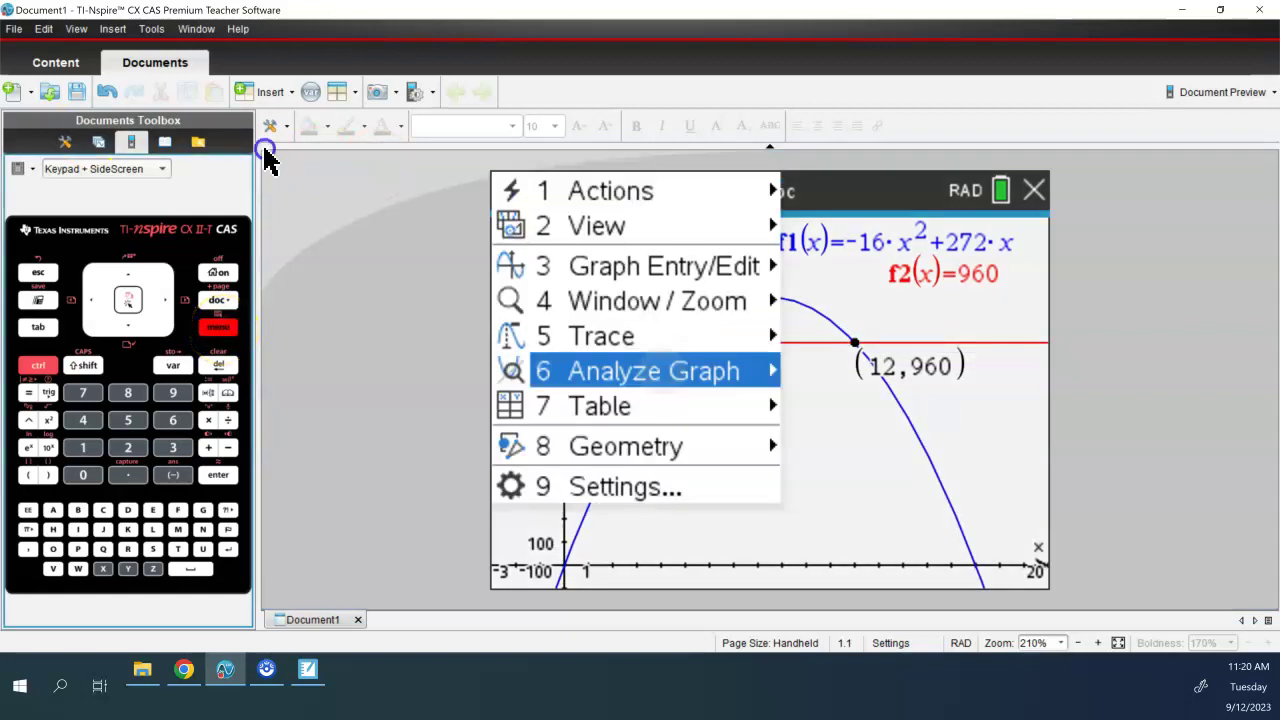
click(662, 382)
click(895, 394)
click(591, 420)
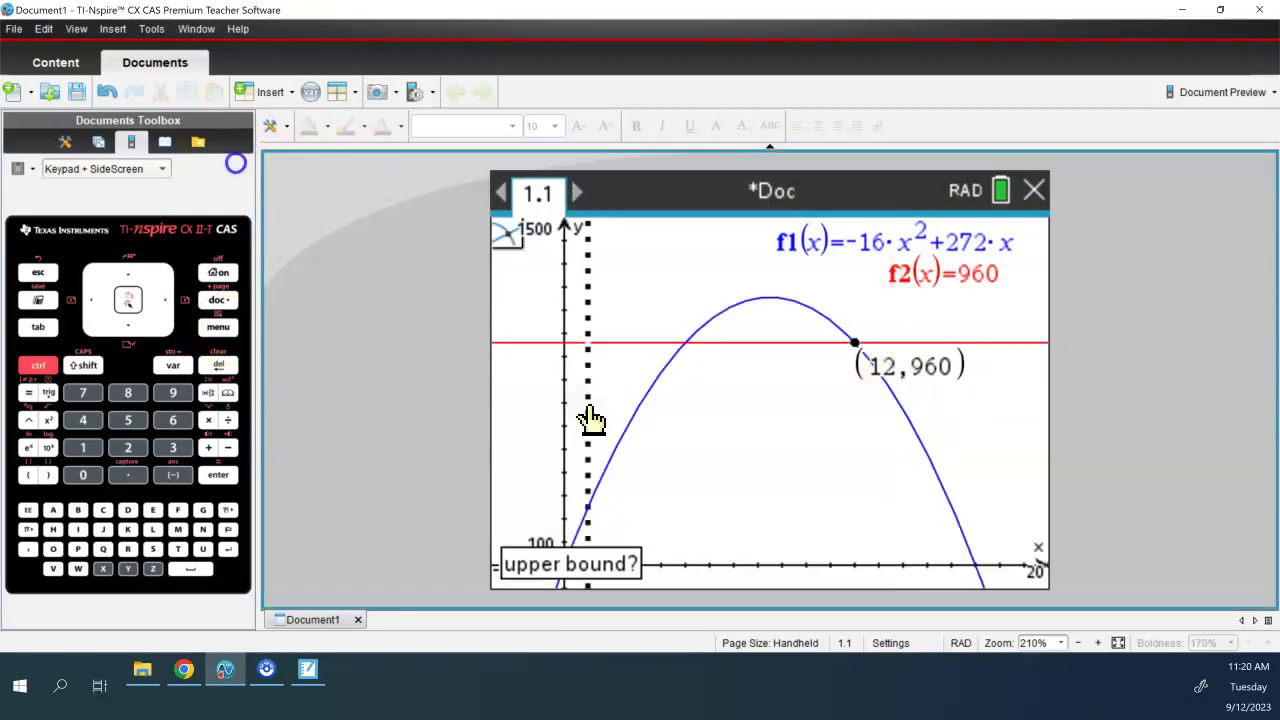
click(750, 422)
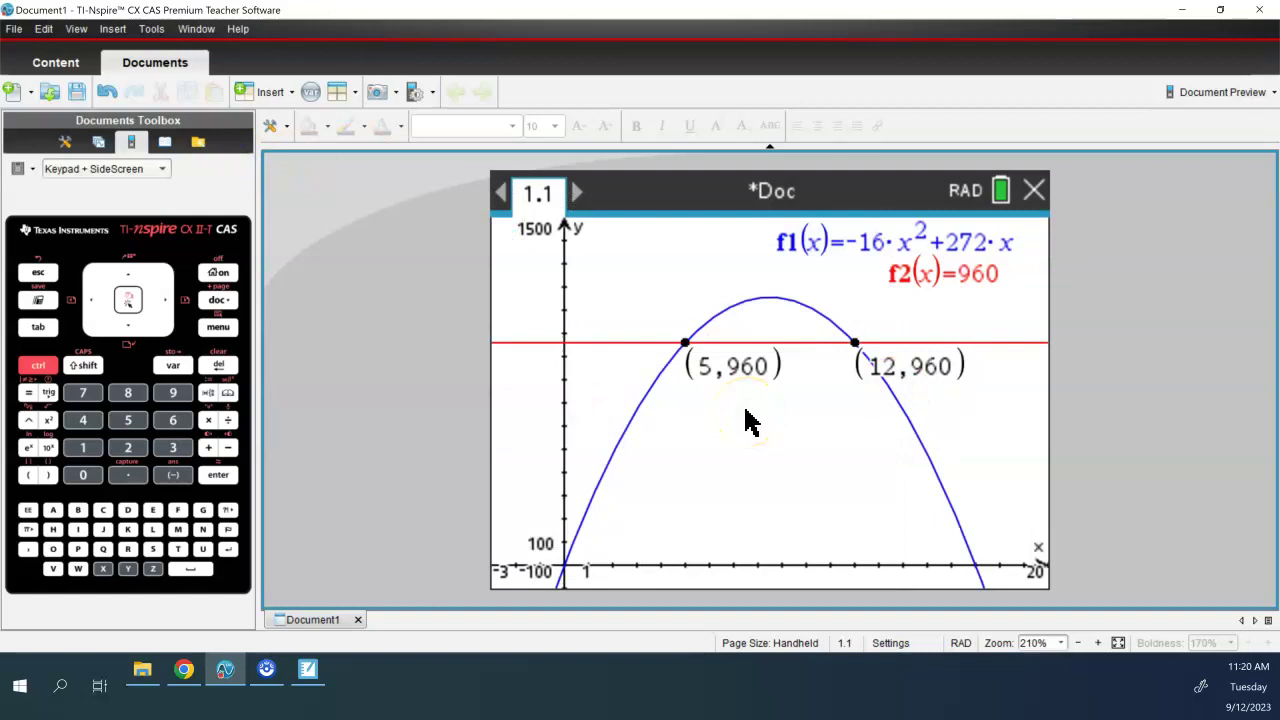
drag(711, 364, 623, 314)
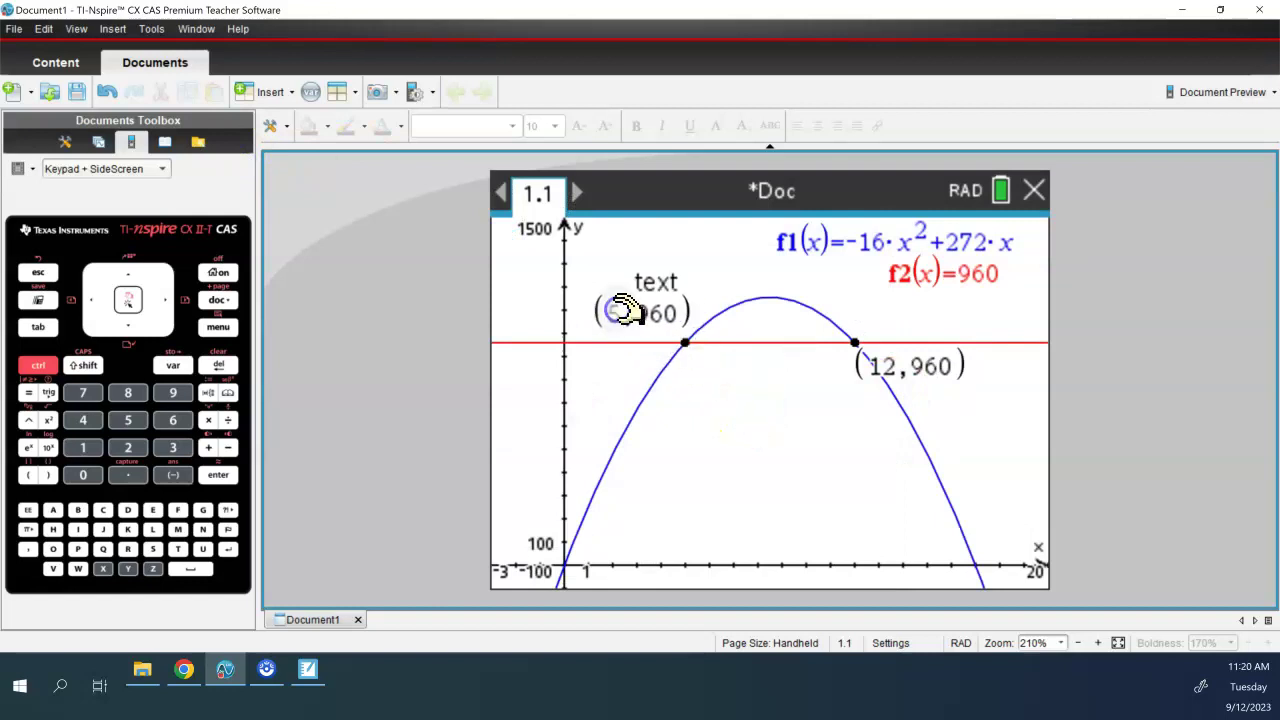
Undo the accidental stretch of the parabola and move the (12, 960) label inside the curve.
drag(883, 397, 820, 408)
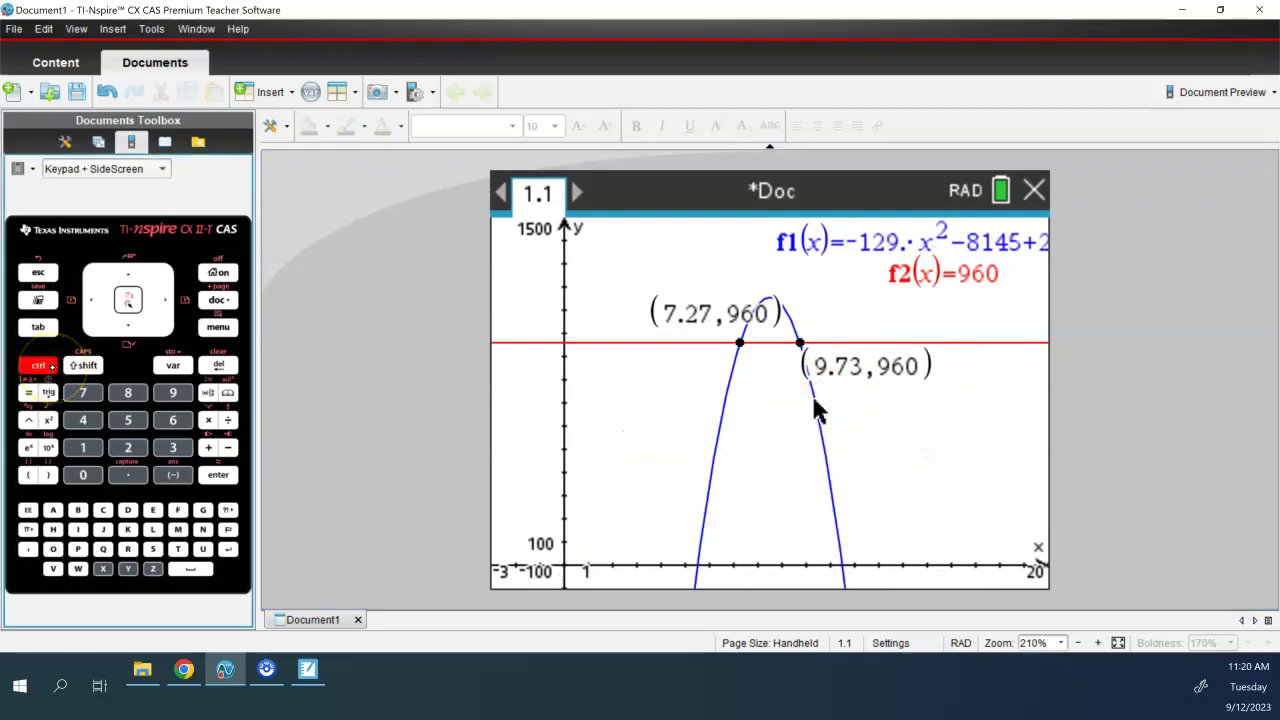
key(ctrl+z)
drag(963, 366, 846, 374)
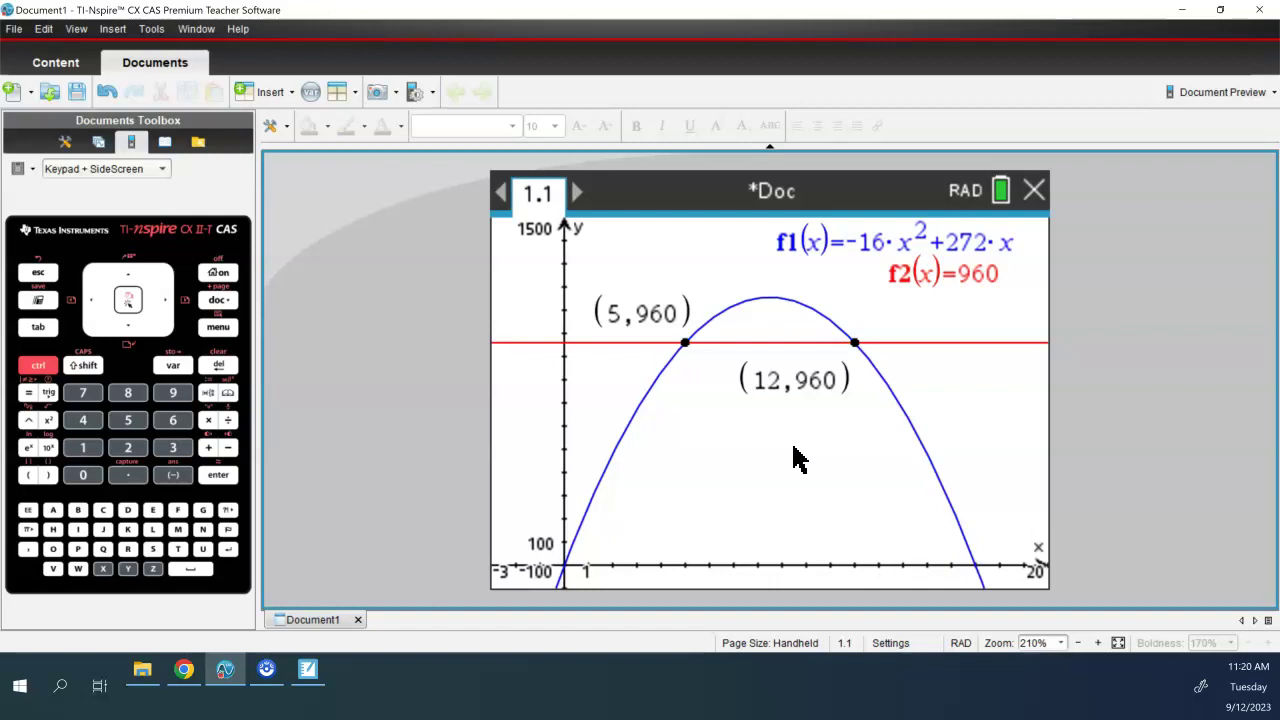
Mark the zero of f1 where the parabola comes back down to the x-axis and move its coordinate label above the axis.
key(ctrl+m)
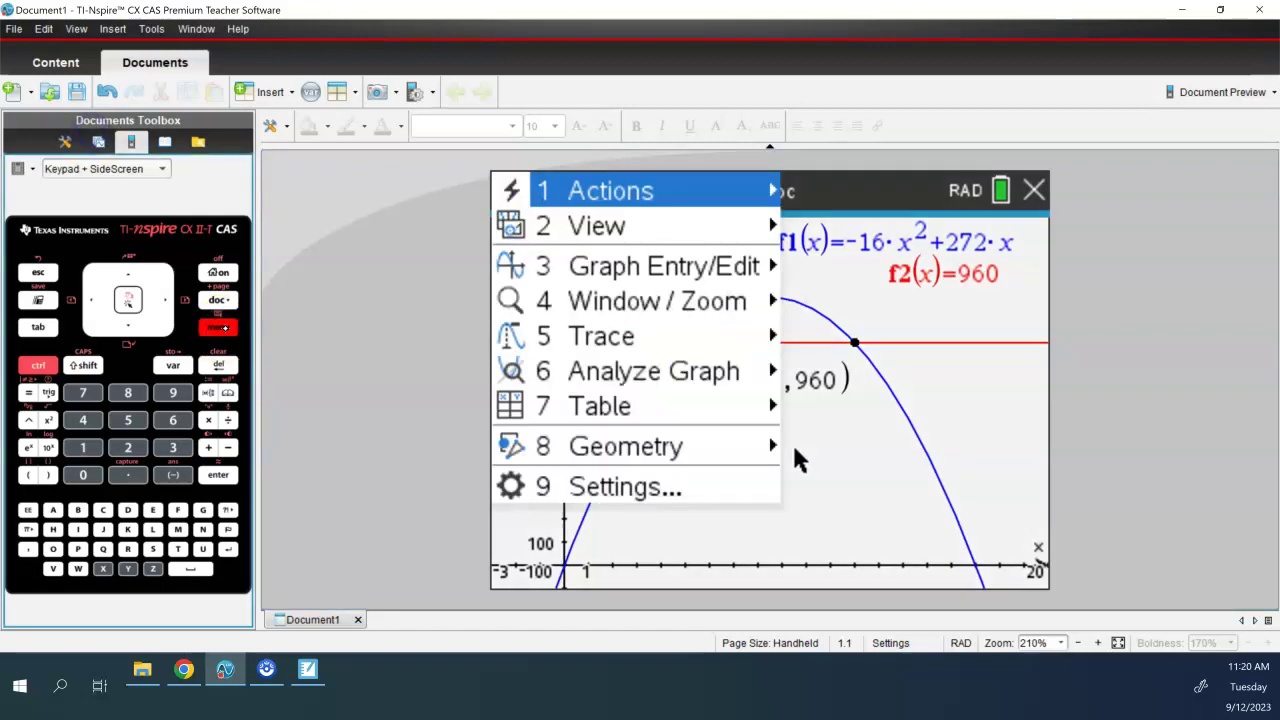
click(660, 383)
key(Return)
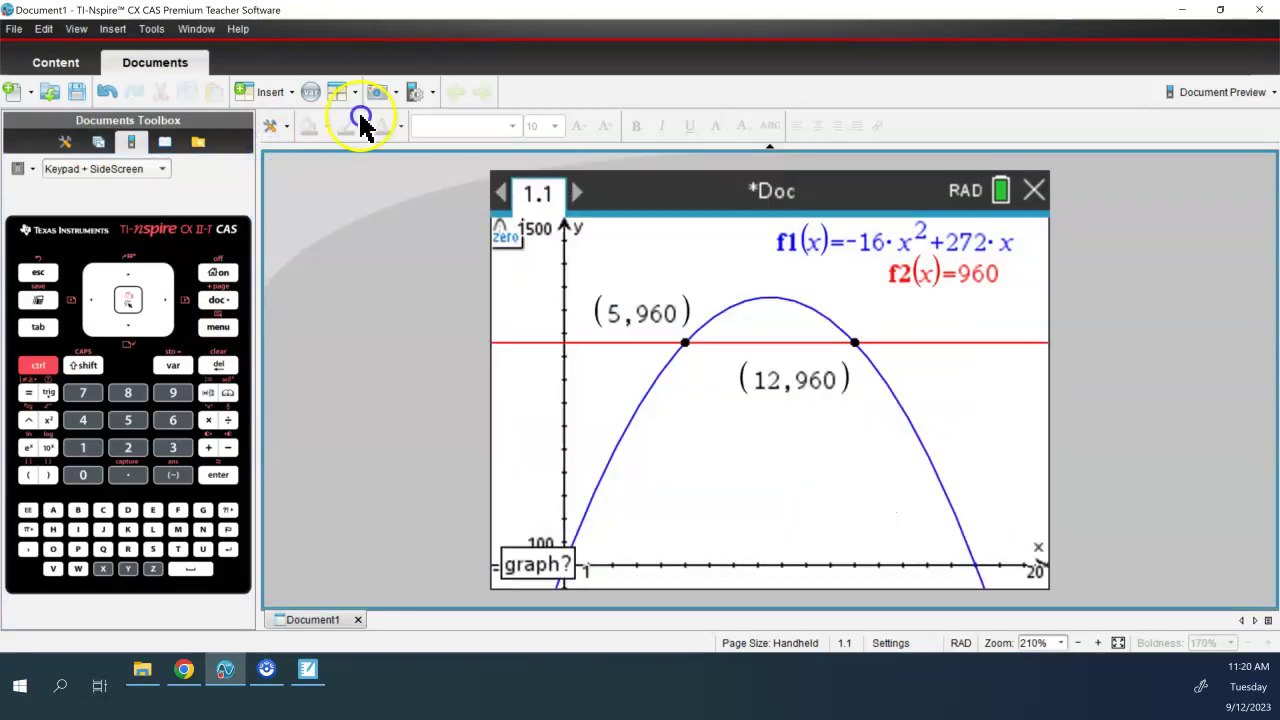
click(935, 567)
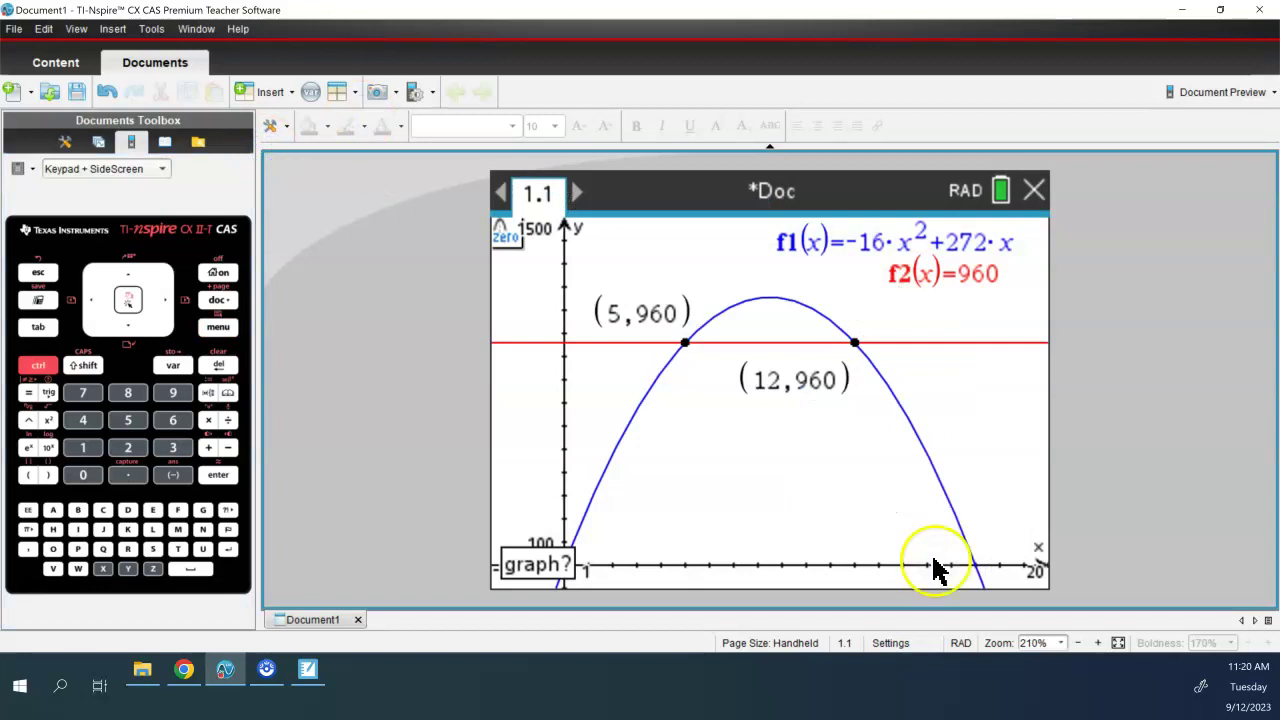
click(975, 567)
click(986, 571)
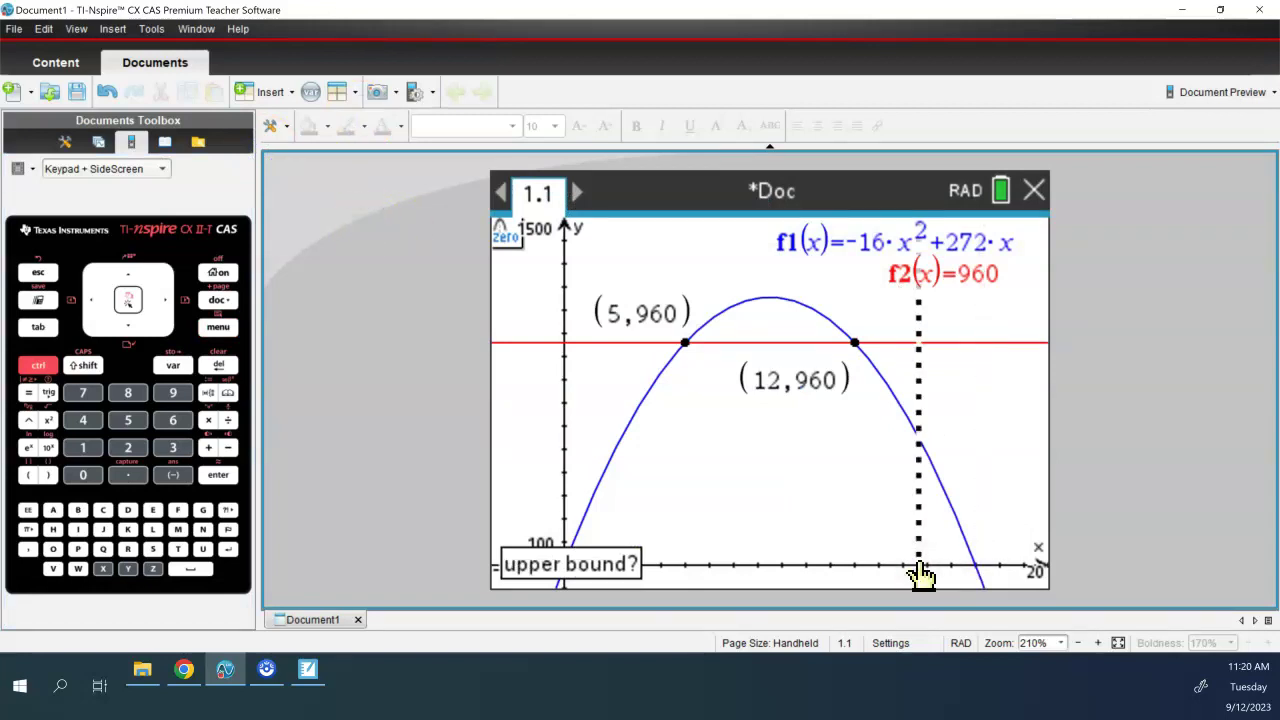
click(1012, 566)
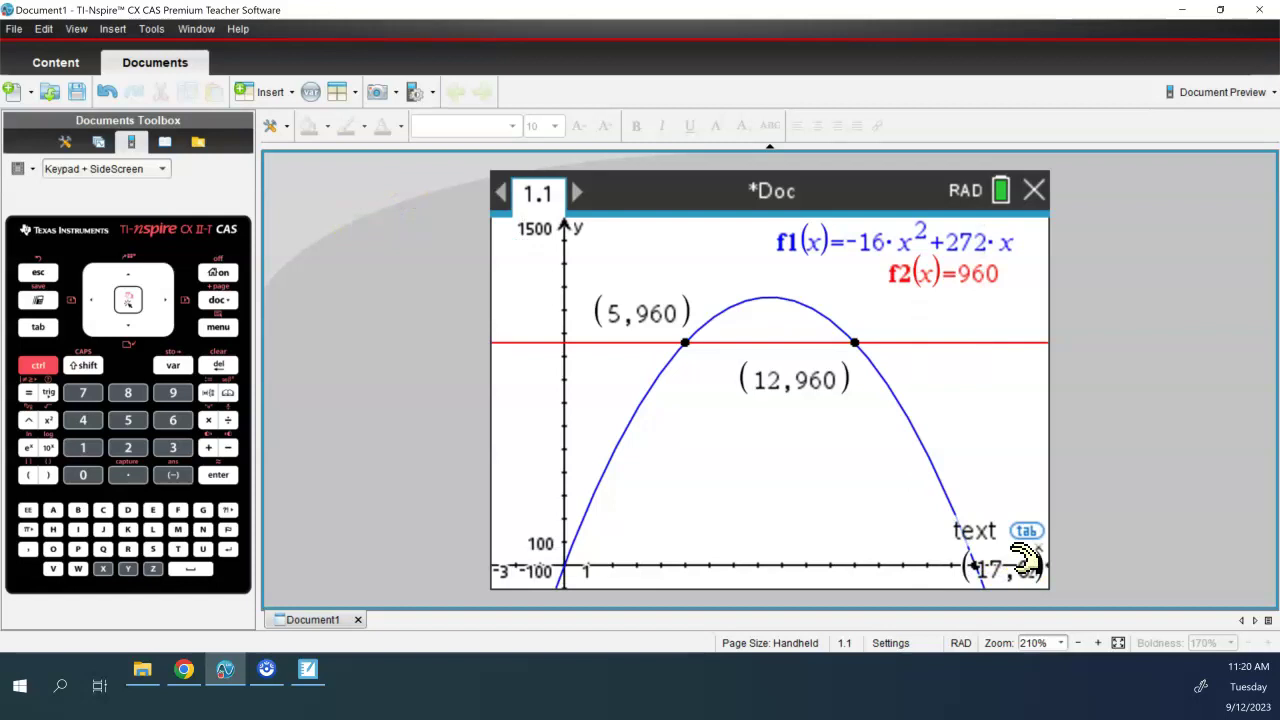
mouse_move(1025, 555)
mouse_down()
mouse_move(1020, 471)
mouse_move(1013, 491)
mouse_up()
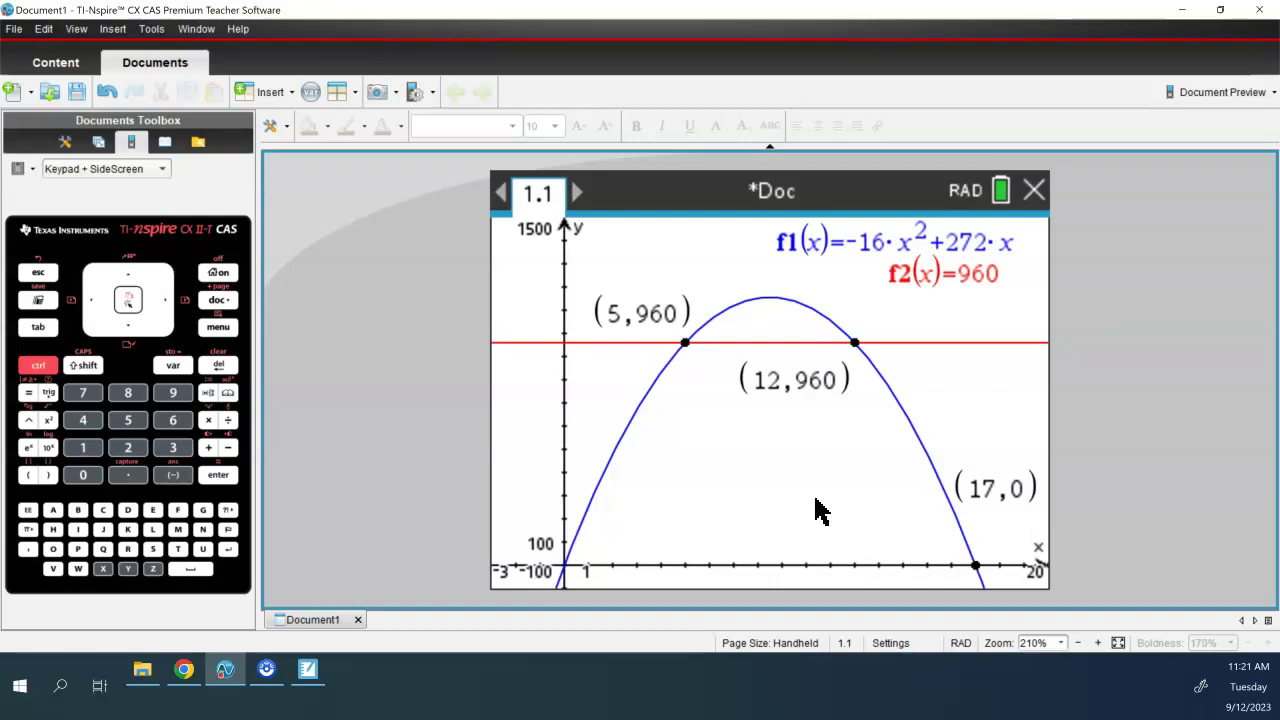
Move both function labels inside the parabola, mark the maximum of f1, and place its coordinate label just above the vertex.
drag(937, 273, 737, 529)
drag(855, 242, 733, 489)
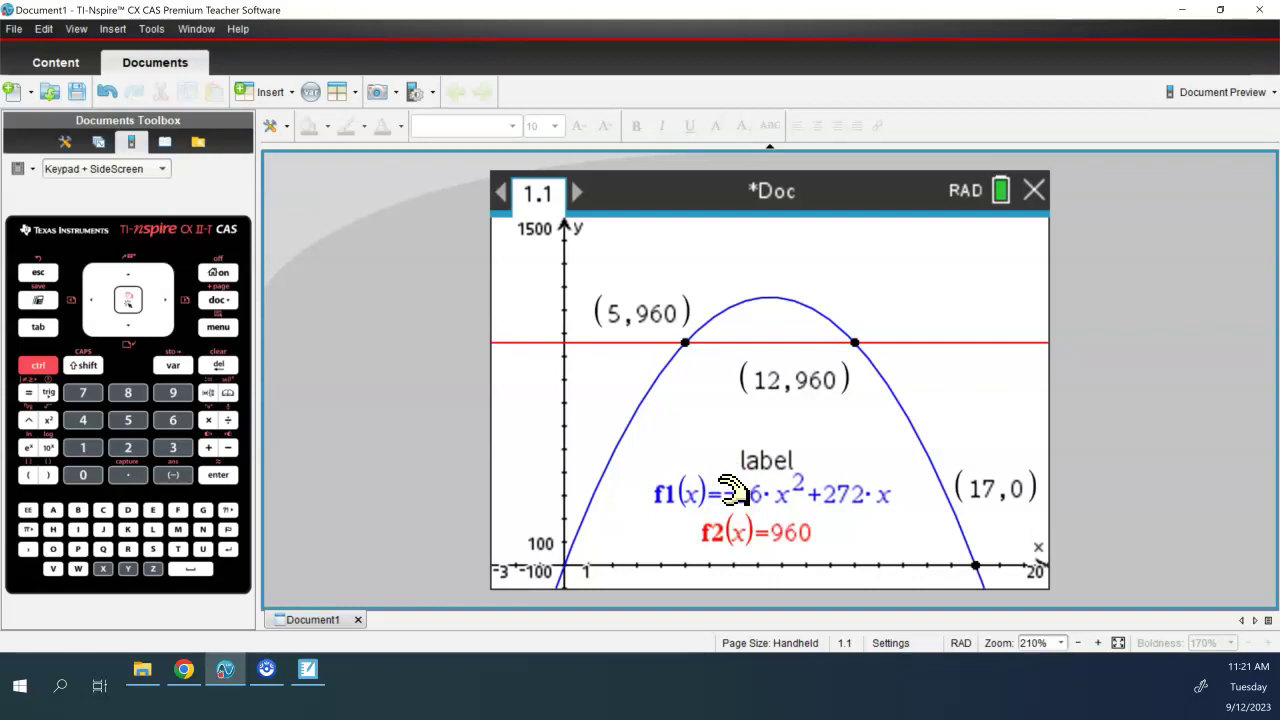
key(ctrl+m)
mouse_move(640, 386)
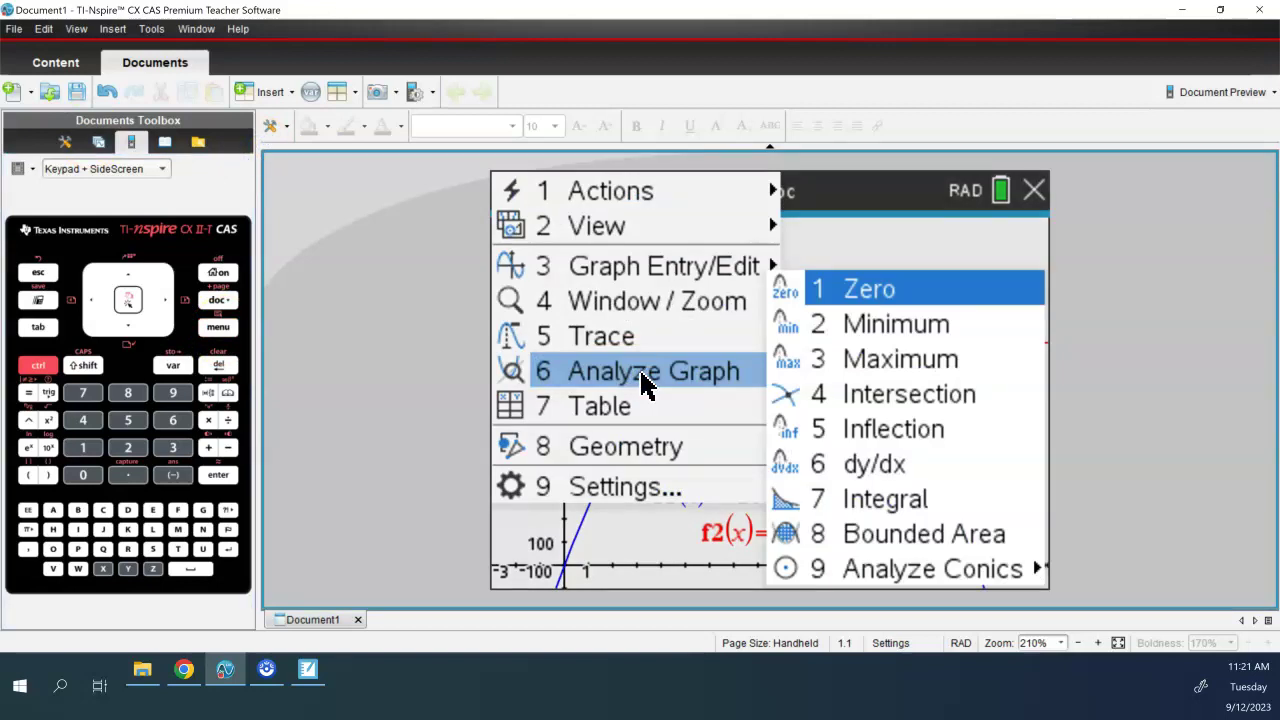
click(896, 362)
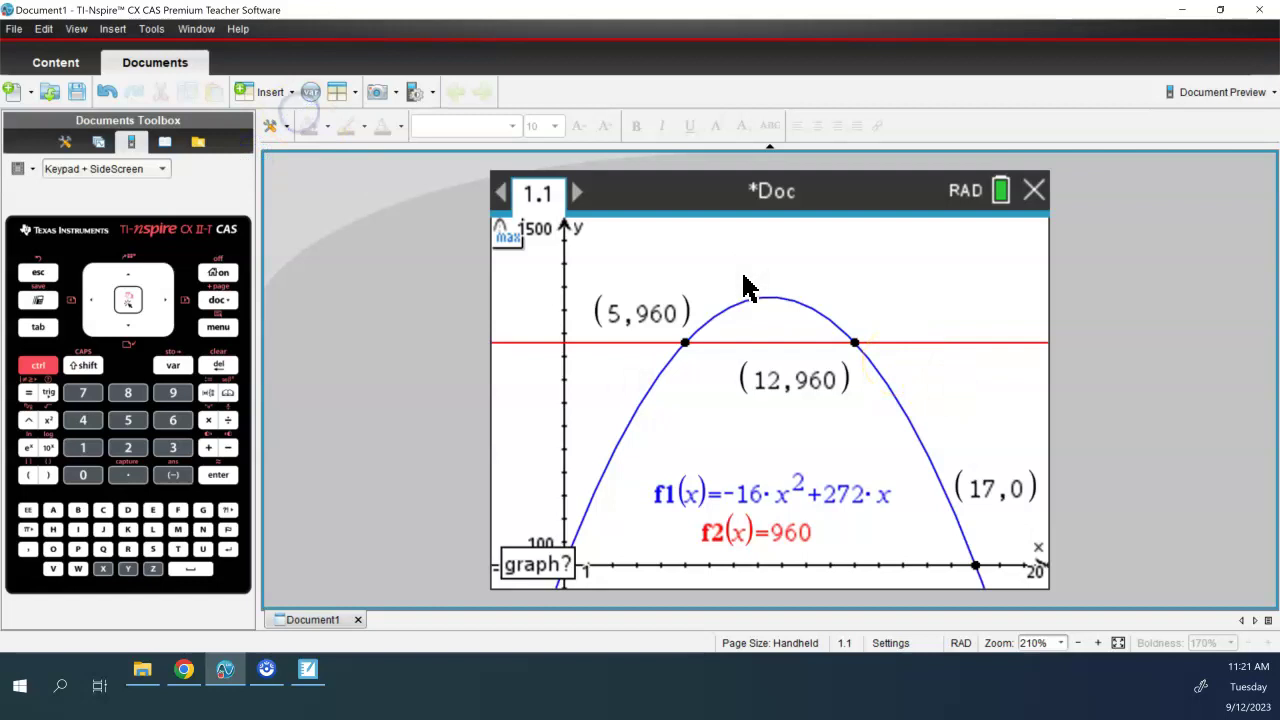
click(778, 302)
click(624, 376)
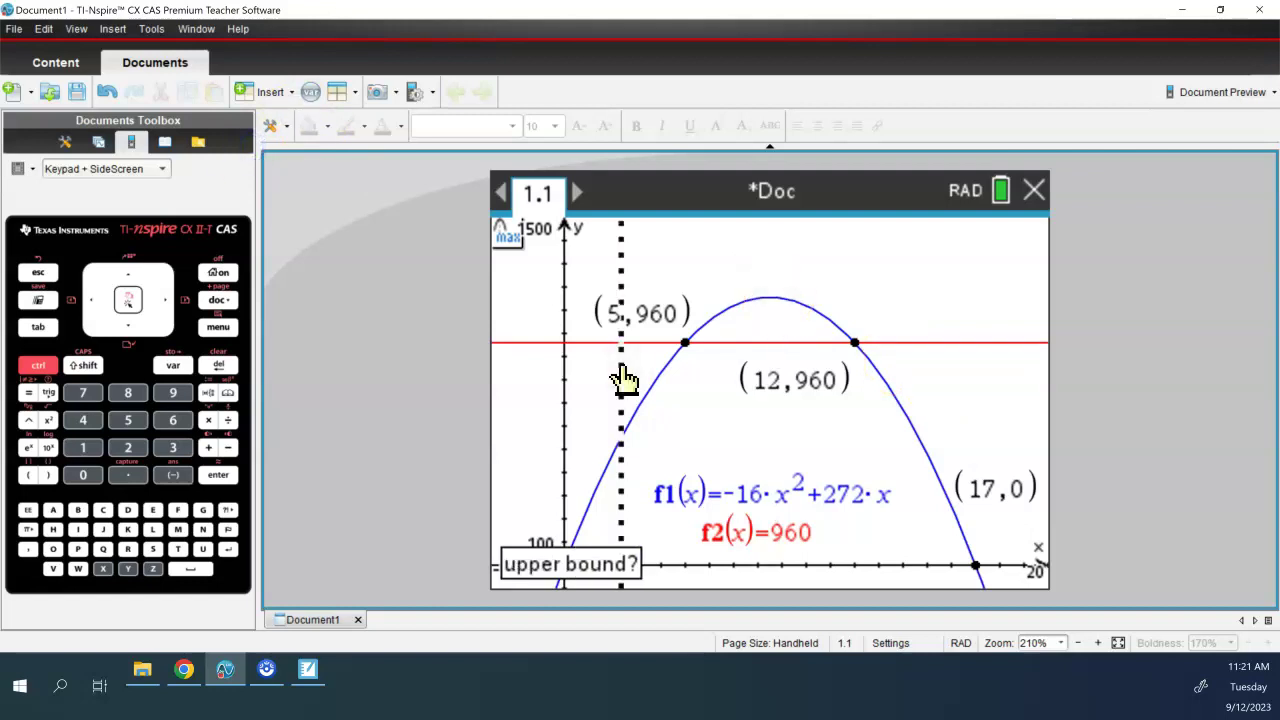
click(940, 372)
drag(926, 305, 921, 276)
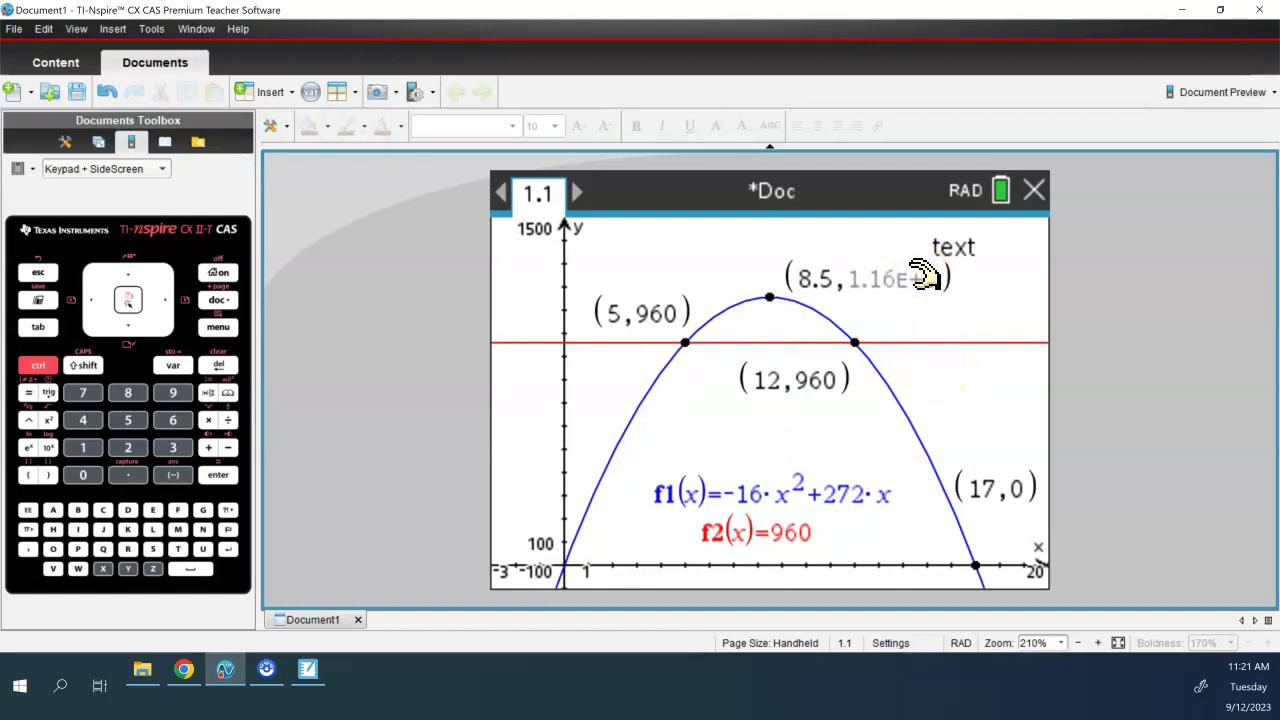
Set the graph's Display Digits to Auto so the maximum's y-coordinate shows without scientific notation.
double_click(862, 281)
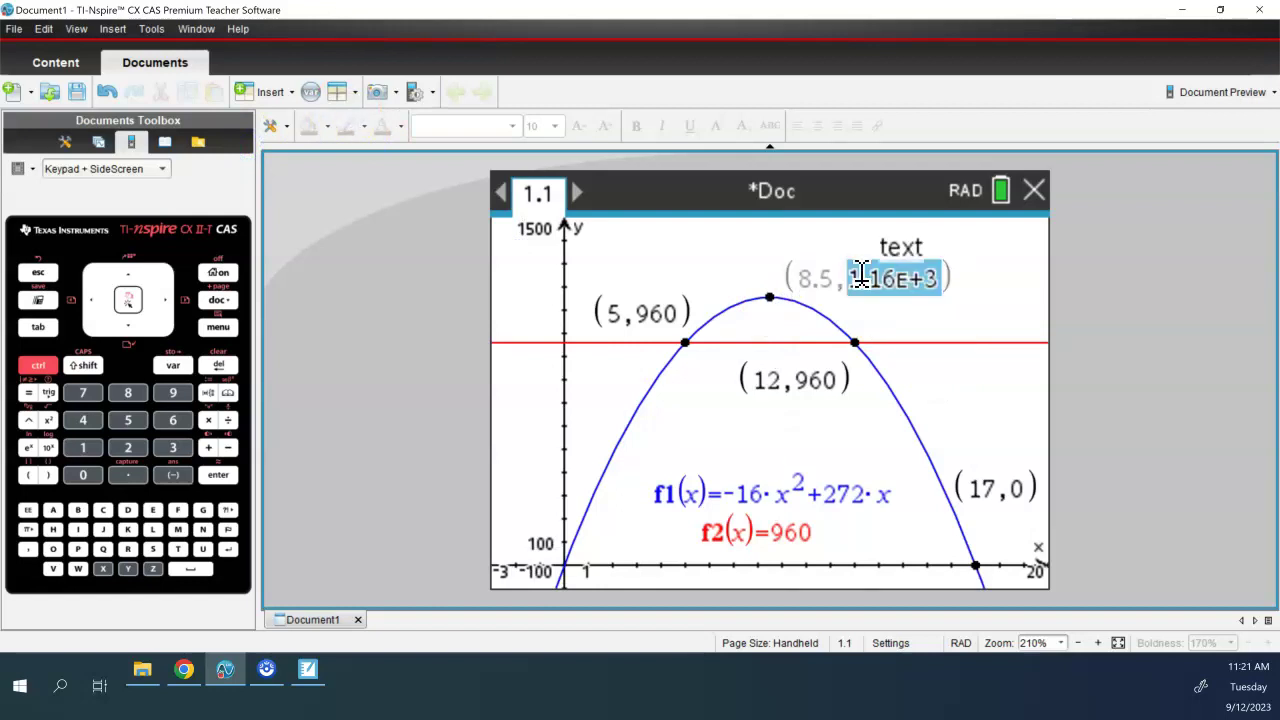
key(ctrl+m)
click(640, 488)
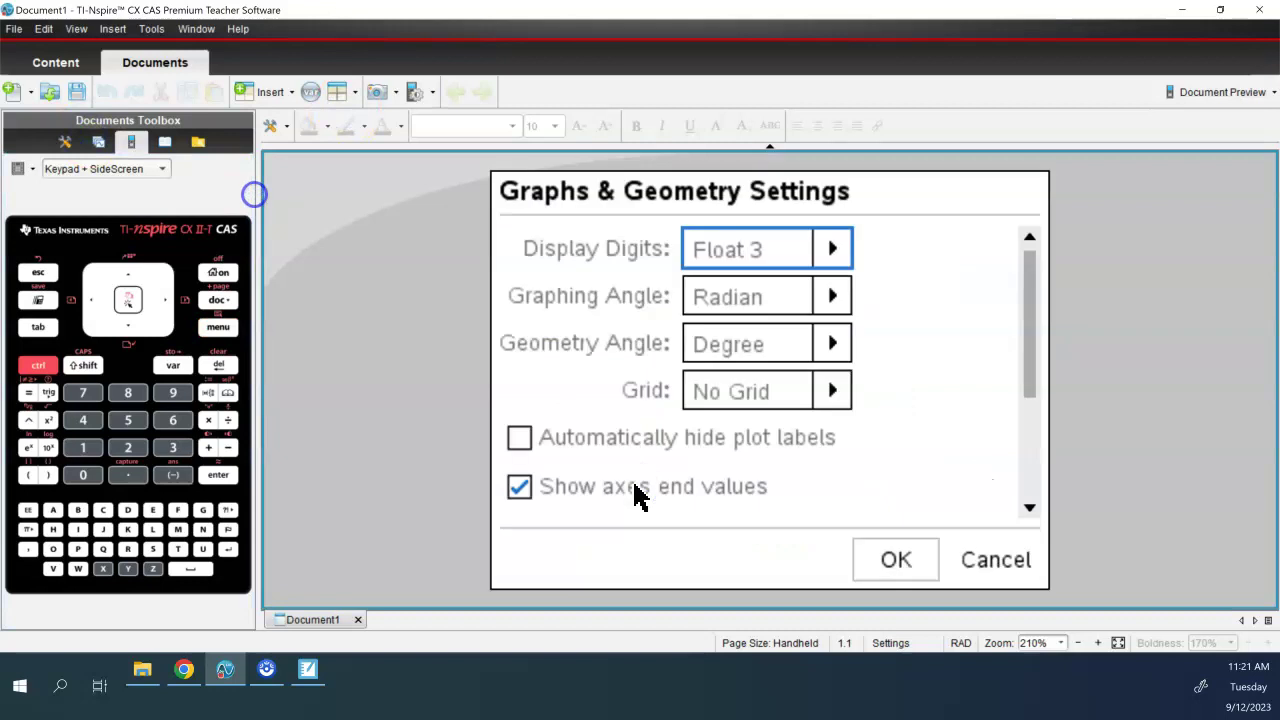
click(833, 250)
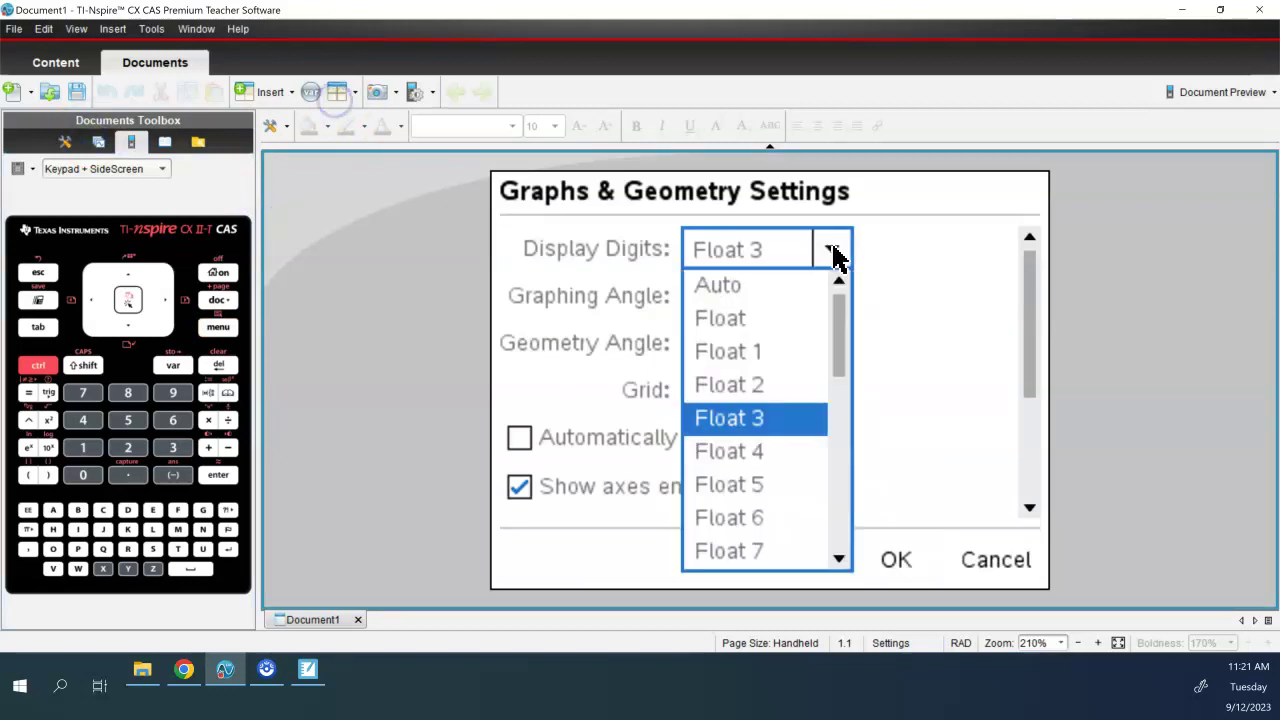
click(738, 288)
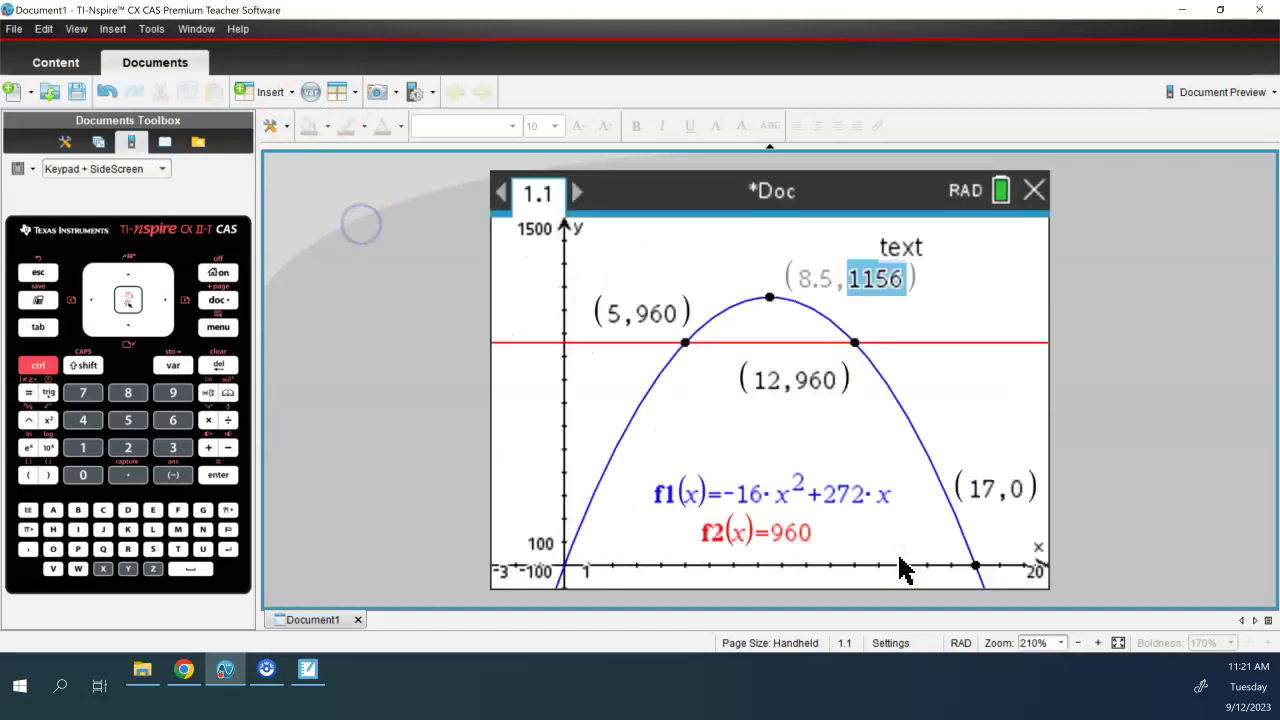
click(520, 424)
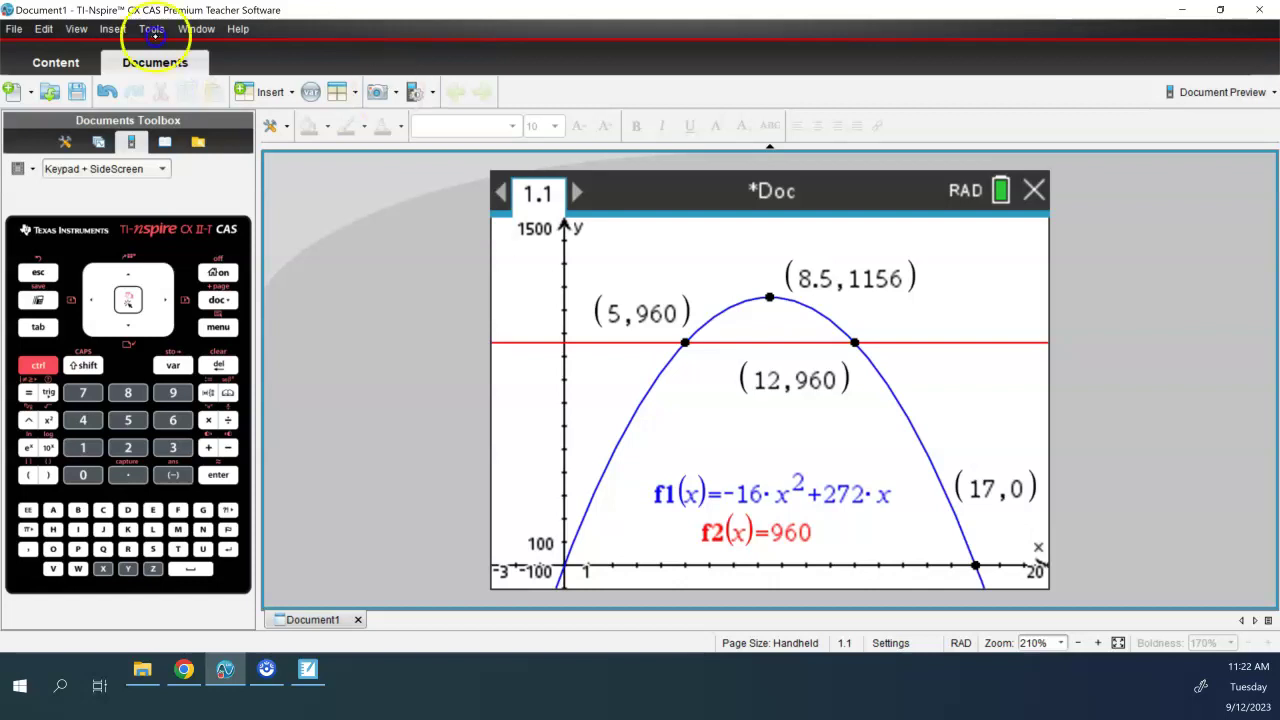
Capture the graph page and paste the image into SMART Notebook beside the part b work.
click(395, 92)
click(424, 118)
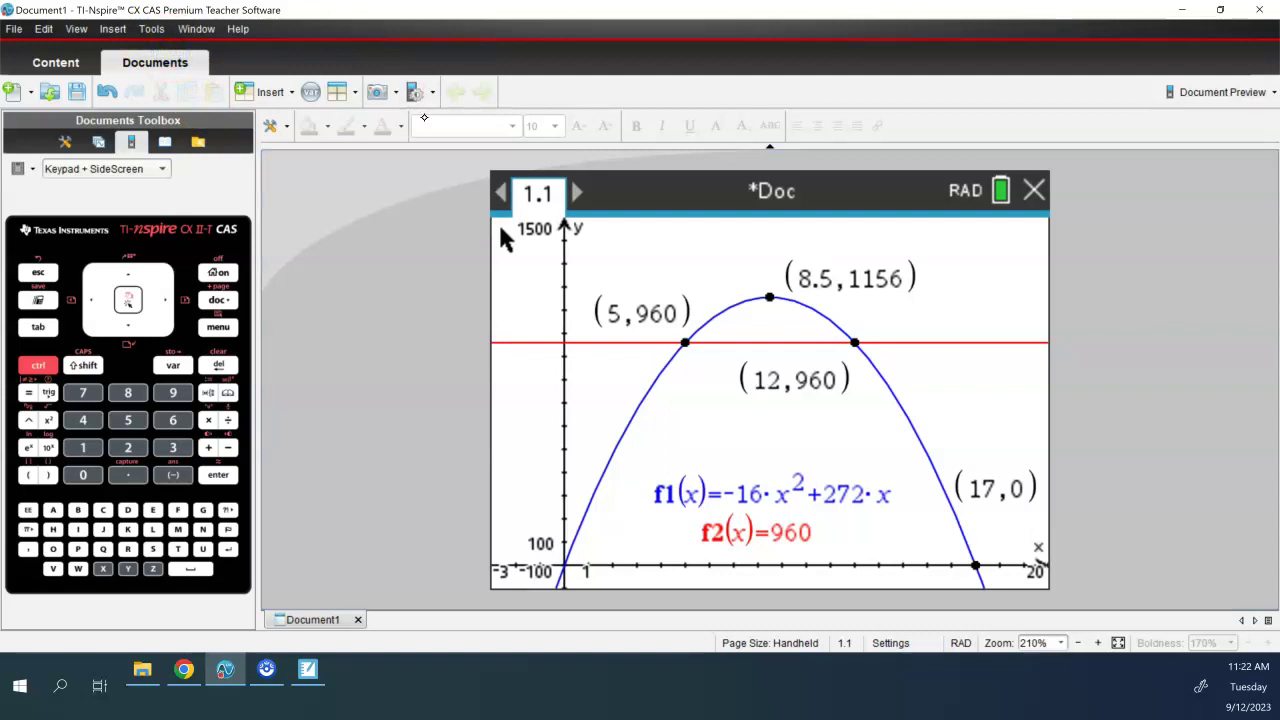
click(266, 669)
key(ctrl+v)
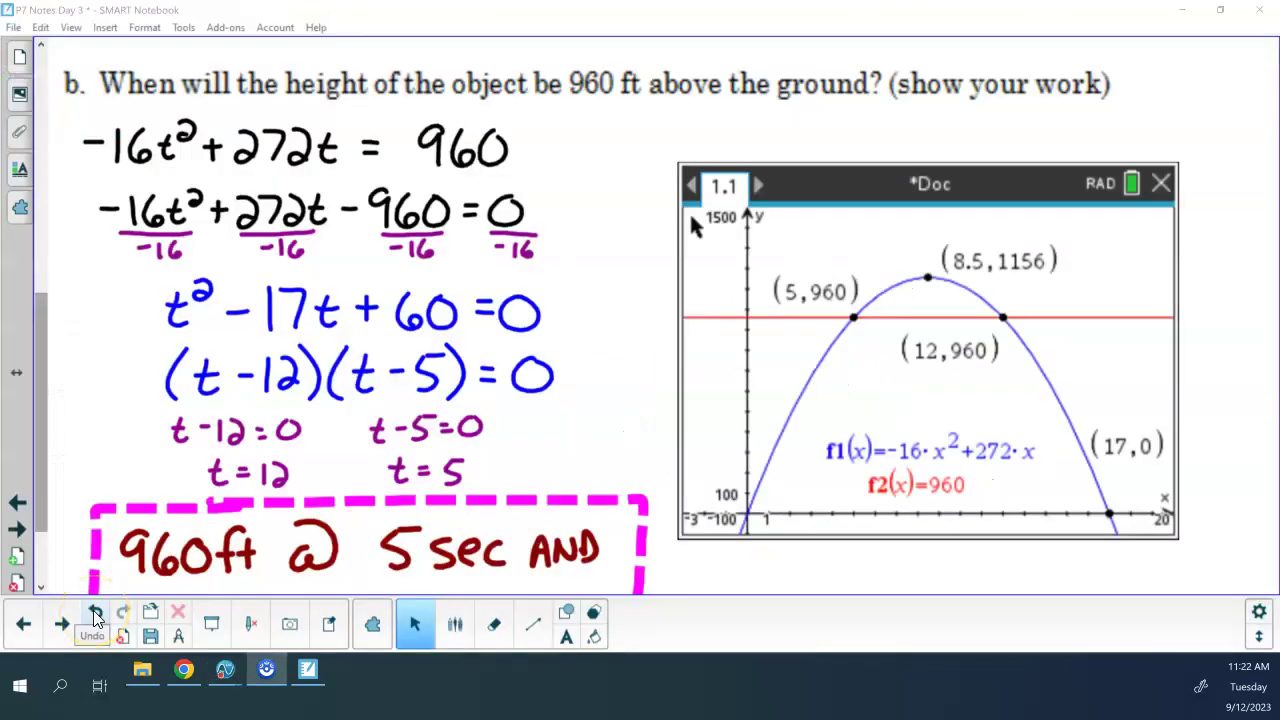
Circle the x-coordinates 5 and 12 in dark red on the pasted graph and draw arrows to their intersection points.
click(455, 624)
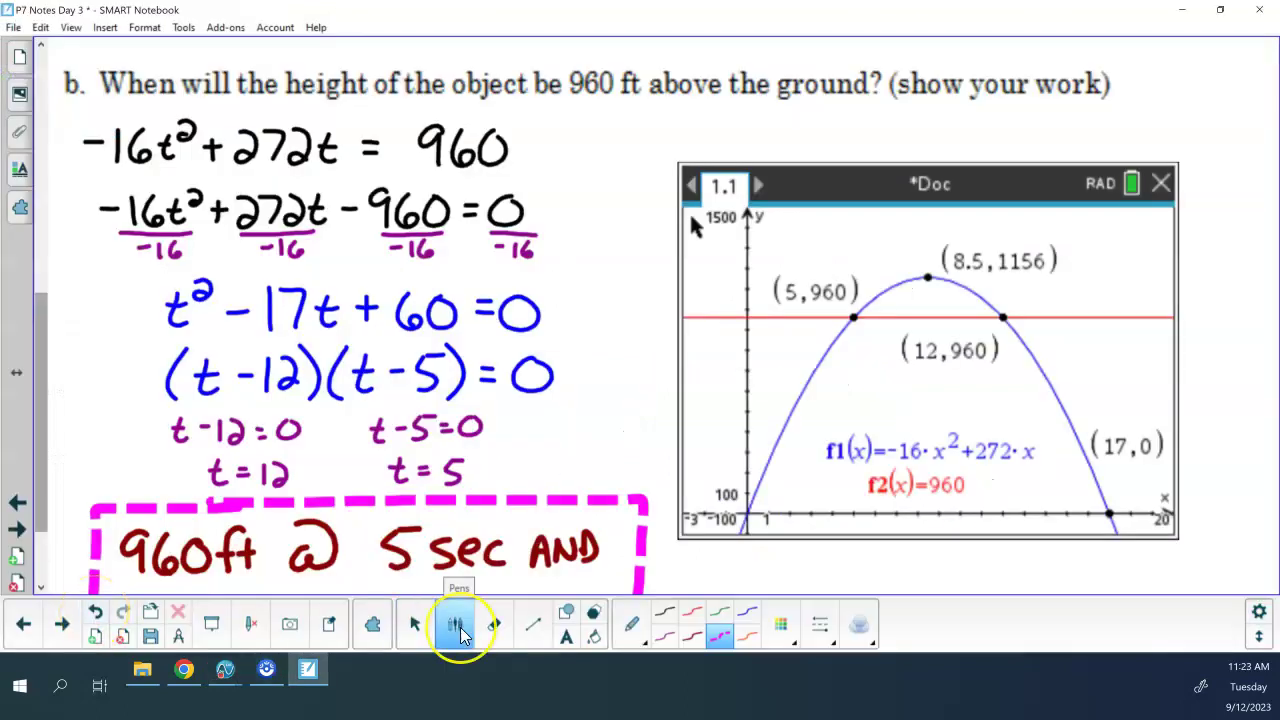
click(697, 637)
mouse_move(792, 272)
mouse_down()
mouse_move(778, 292)
mouse_move(795, 274)
mouse_up()
mouse_move(920, 360)
mouse_down()
mouse_move(910, 342)
mouse_move(916, 368)
mouse_up()
drag(809, 305, 852, 317)
drag(948, 334, 1000, 318)
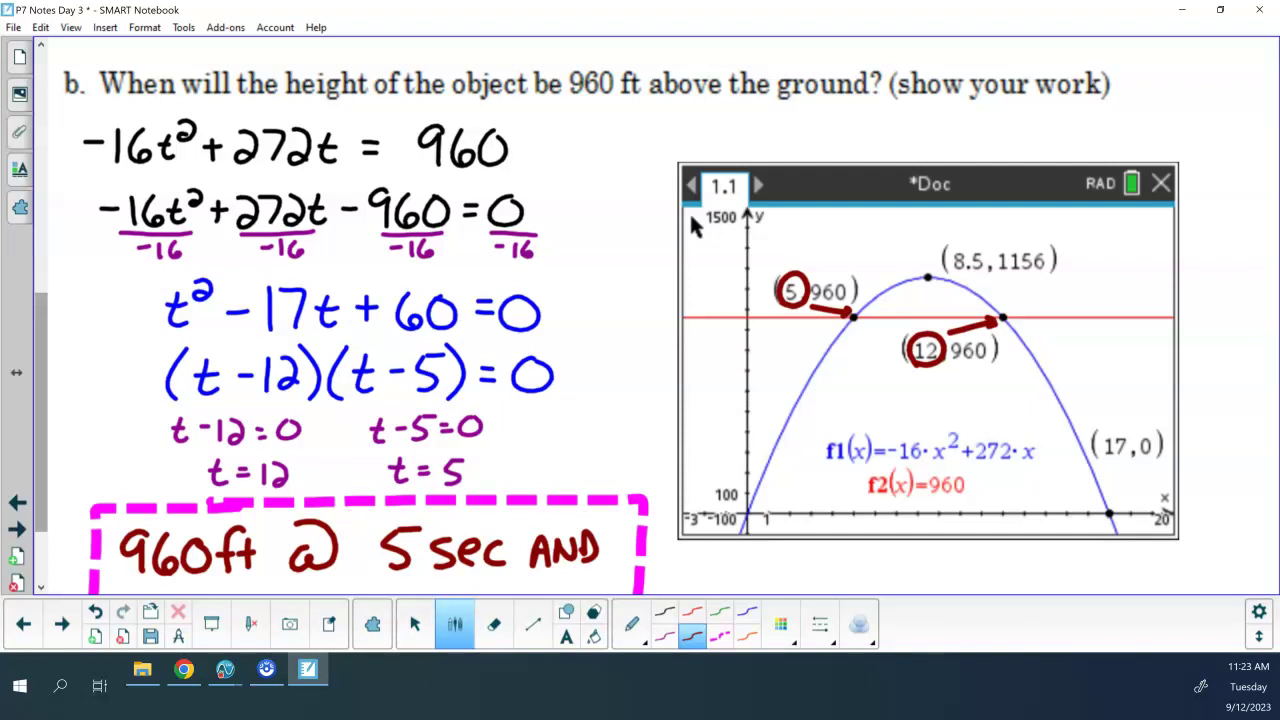
Add another copy of the graph capture to the next notes page, shrink it, and position it between questions c and d.
scroll(40, 394, down, 2)
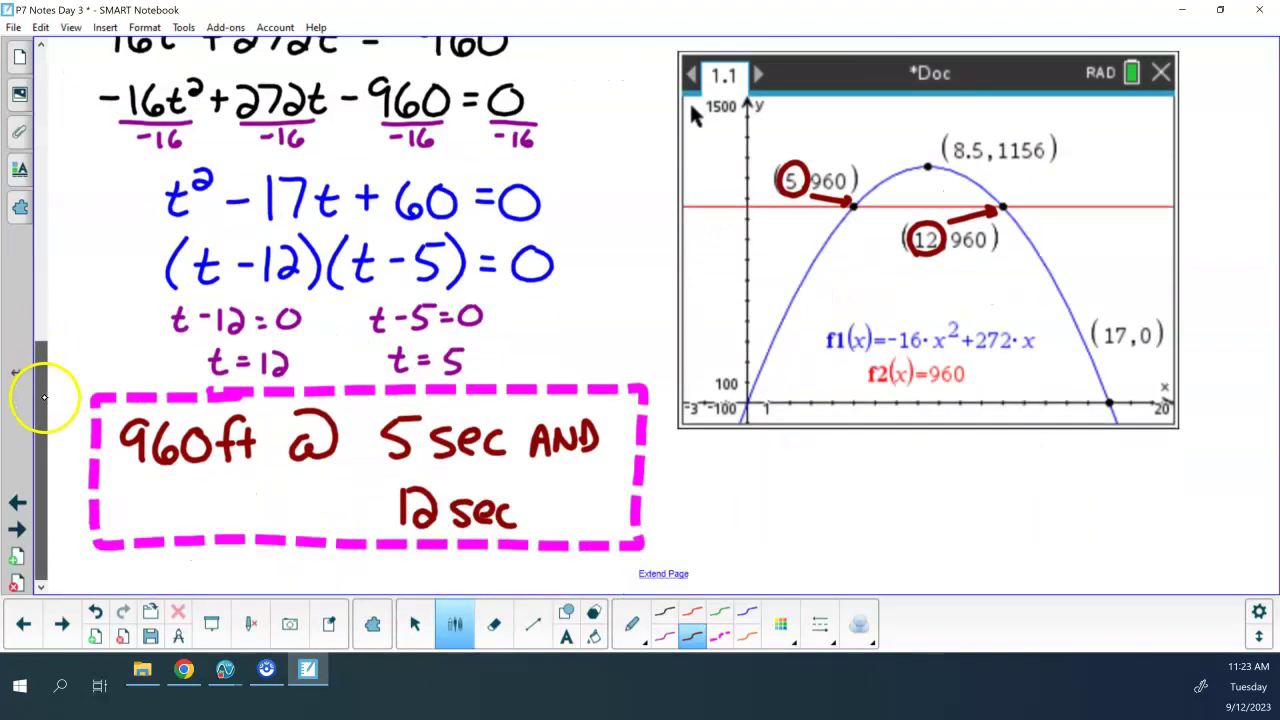
scroll(46, 312, up, 3)
mouse_move(46, 312)
mouse_down()
mouse_move(43, 286)
mouse_move(44, 314)
mouse_up()
click(62, 624)
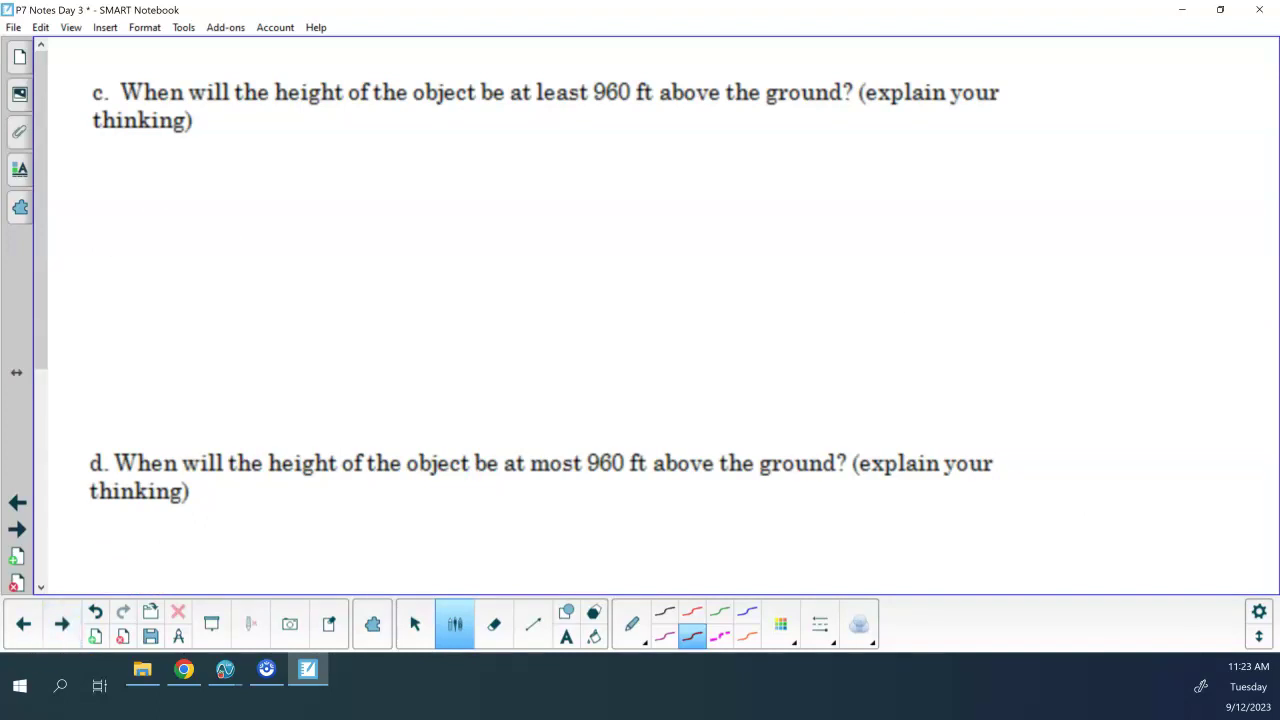
key(alt+Tab)
click(163, 199)
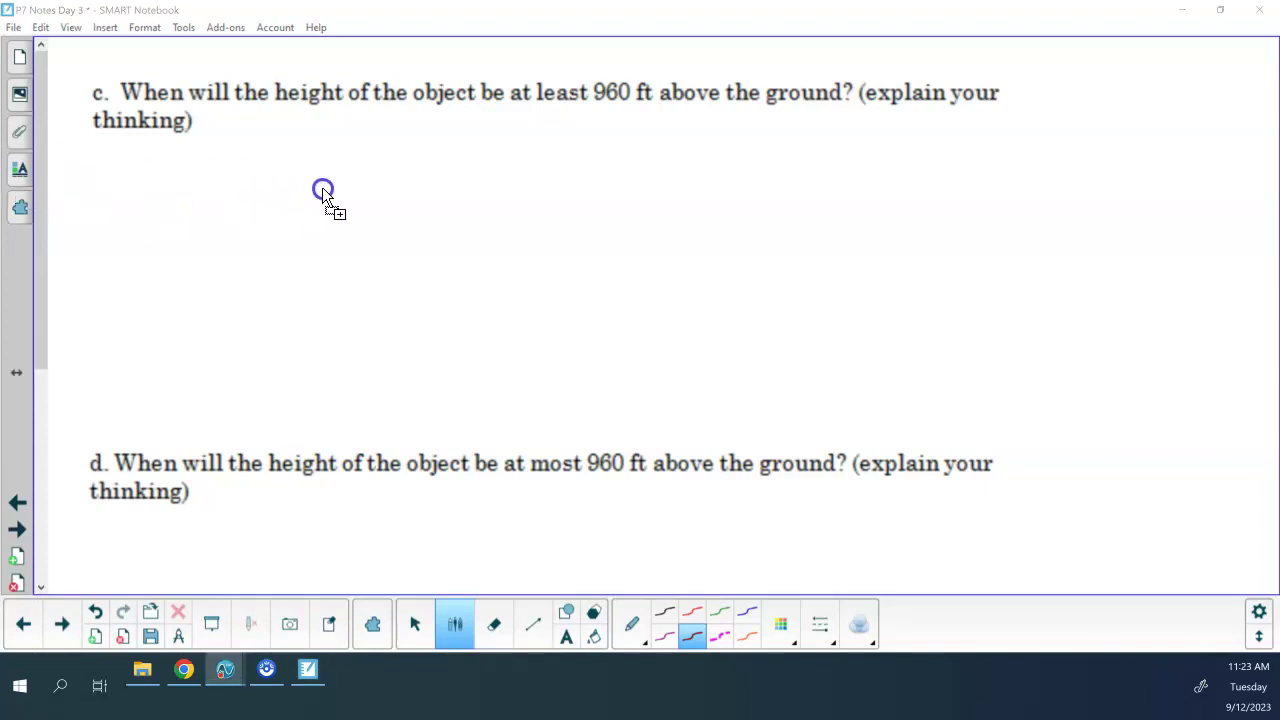
drag(322, 187, 322, 187)
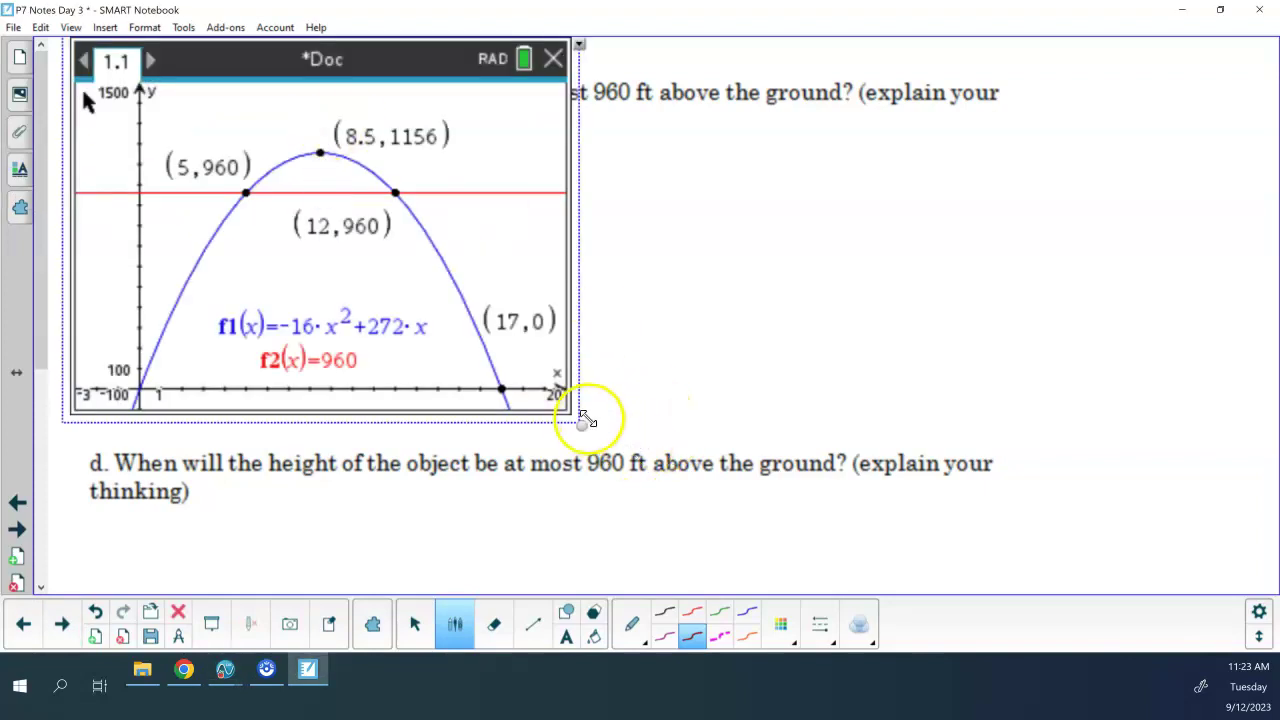
drag(585, 418, 418, 317)
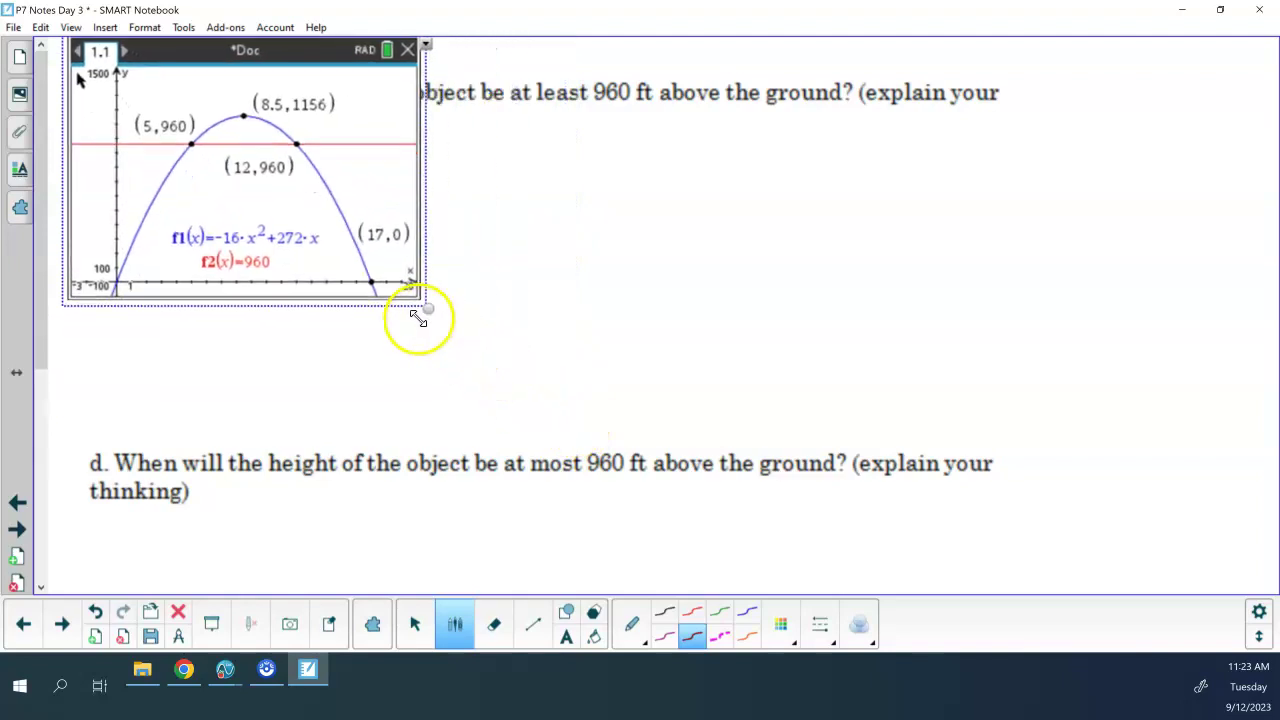
drag(287, 179, 308, 295)
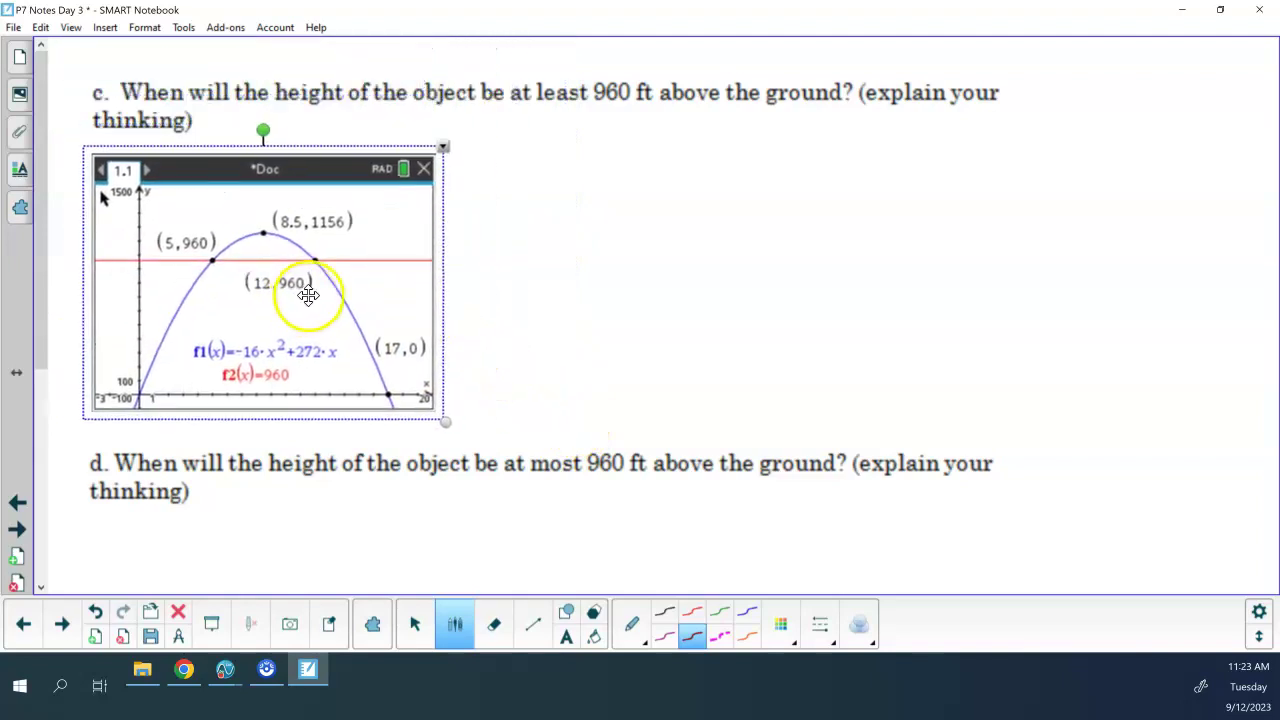
click(637, 271)
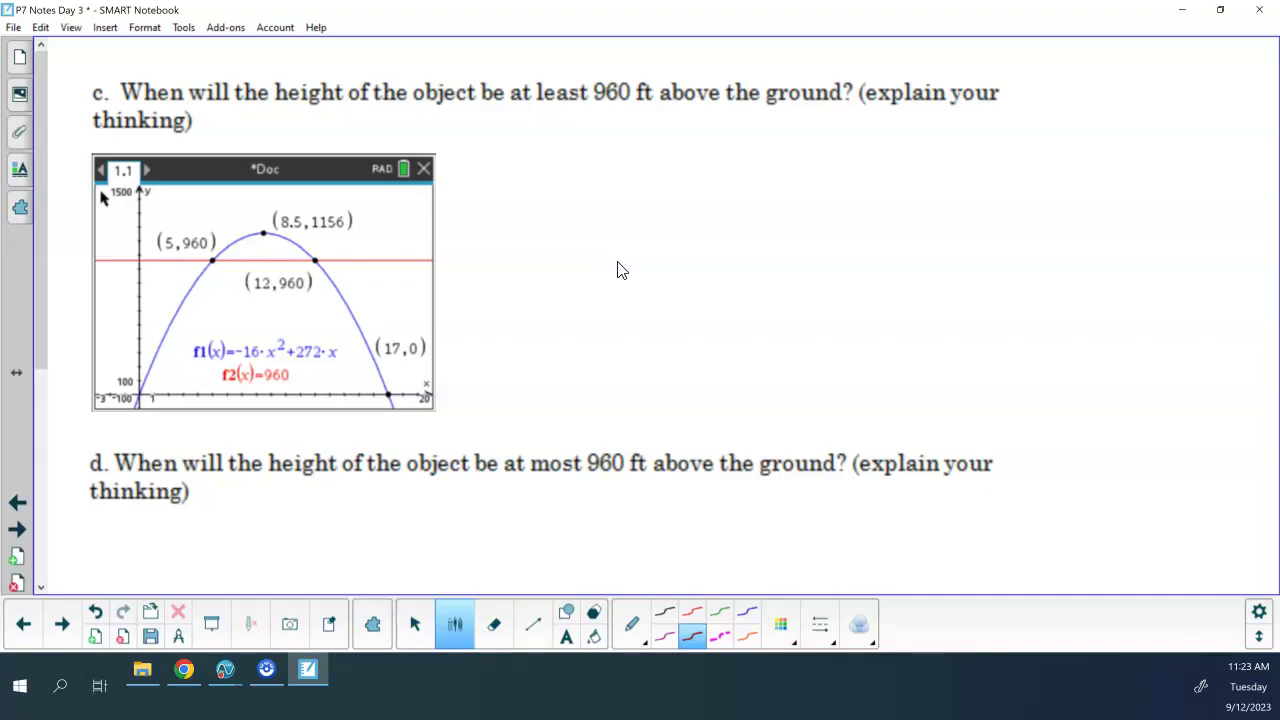
Trace the parabola's arc above the 960 line in dark red and write 5 ≤ t ≤ 12 beside the graph.
mouse_move(214, 259)
mouse_down()
mouse_move(268, 233)
mouse_move(316, 259)
mouse_up()
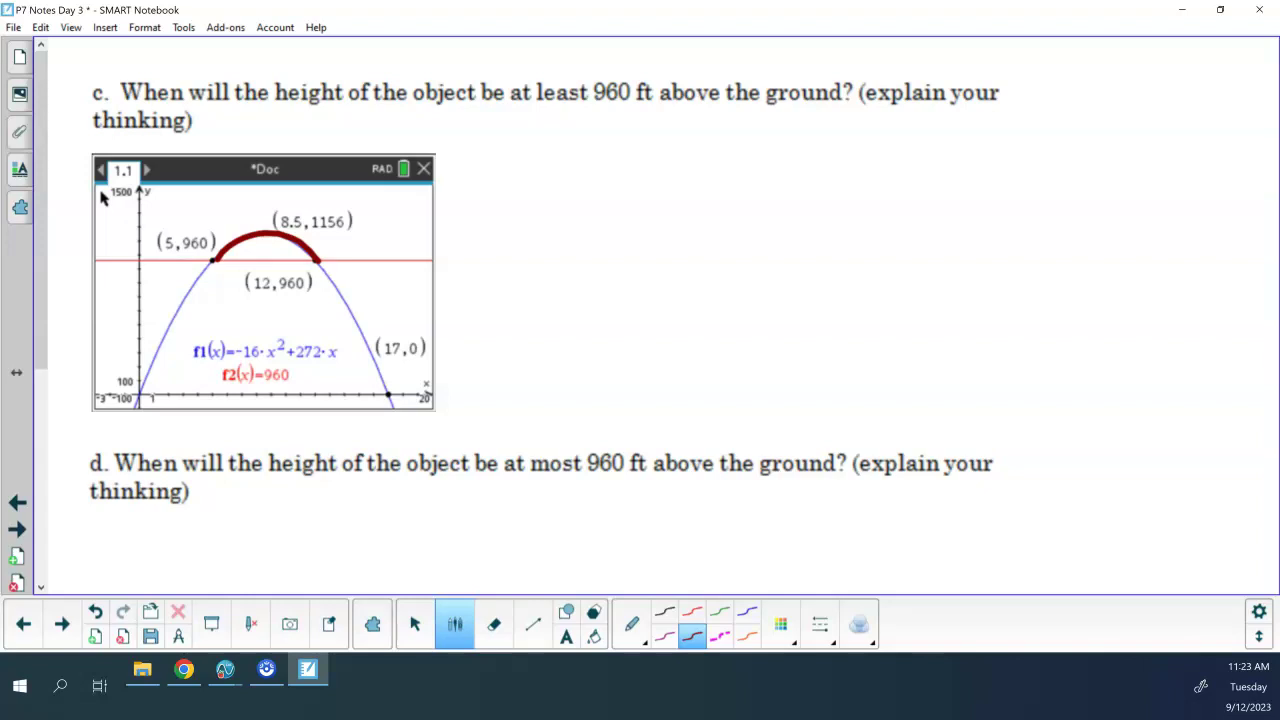
mouse_move(646, 173)
mouse_down()
mouse_move(636, 207)
mouse_move(667, 168)
mouse_up()
drag(697, 170, 697, 195)
drag(680, 201, 703, 196)
drag(728, 168, 736, 200)
drag(715, 186, 744, 183)
drag(772, 169, 779, 194)
drag(800, 162, 801, 198)
mouse_move(806, 170)
mouse_down()
mouse_move(814, 196)
mouse_move(830, 196)
mouse_up()
Write "OR" and the interval [5, 12] beneath the inequality for question c.
drag(670, 242, 688, 264)
mouse_move(688, 240)
mouse_down()
mouse_move(707, 265)
mouse_move(668, 336)
mouse_up()
mouse_move(677, 302)
mouse_down()
mouse_move(695, 300)
mouse_move(698, 344)
mouse_up()
drag(727, 298, 729, 332)
drag(736, 304, 758, 334)
mouse_move(756, 288)
mouse_down()
mouse_move(774, 284)
mouse_move(756, 346)
mouse_up()
drag(670, 283, 664, 346)
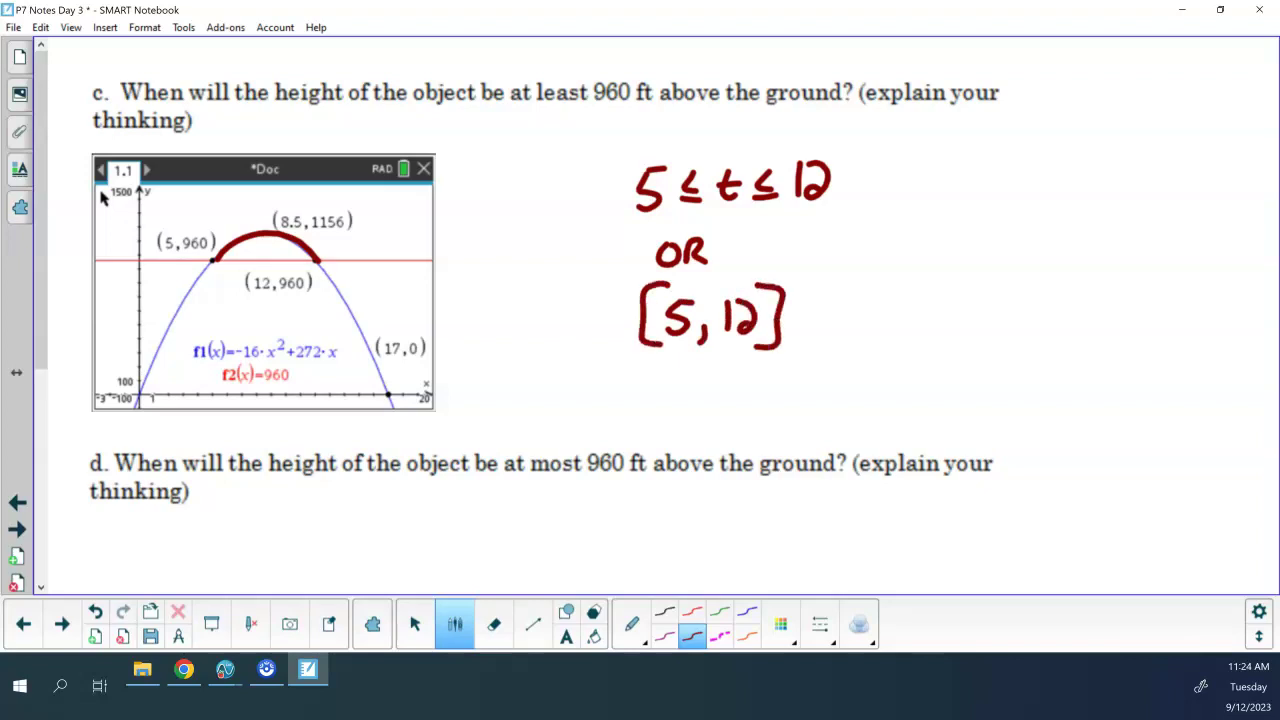